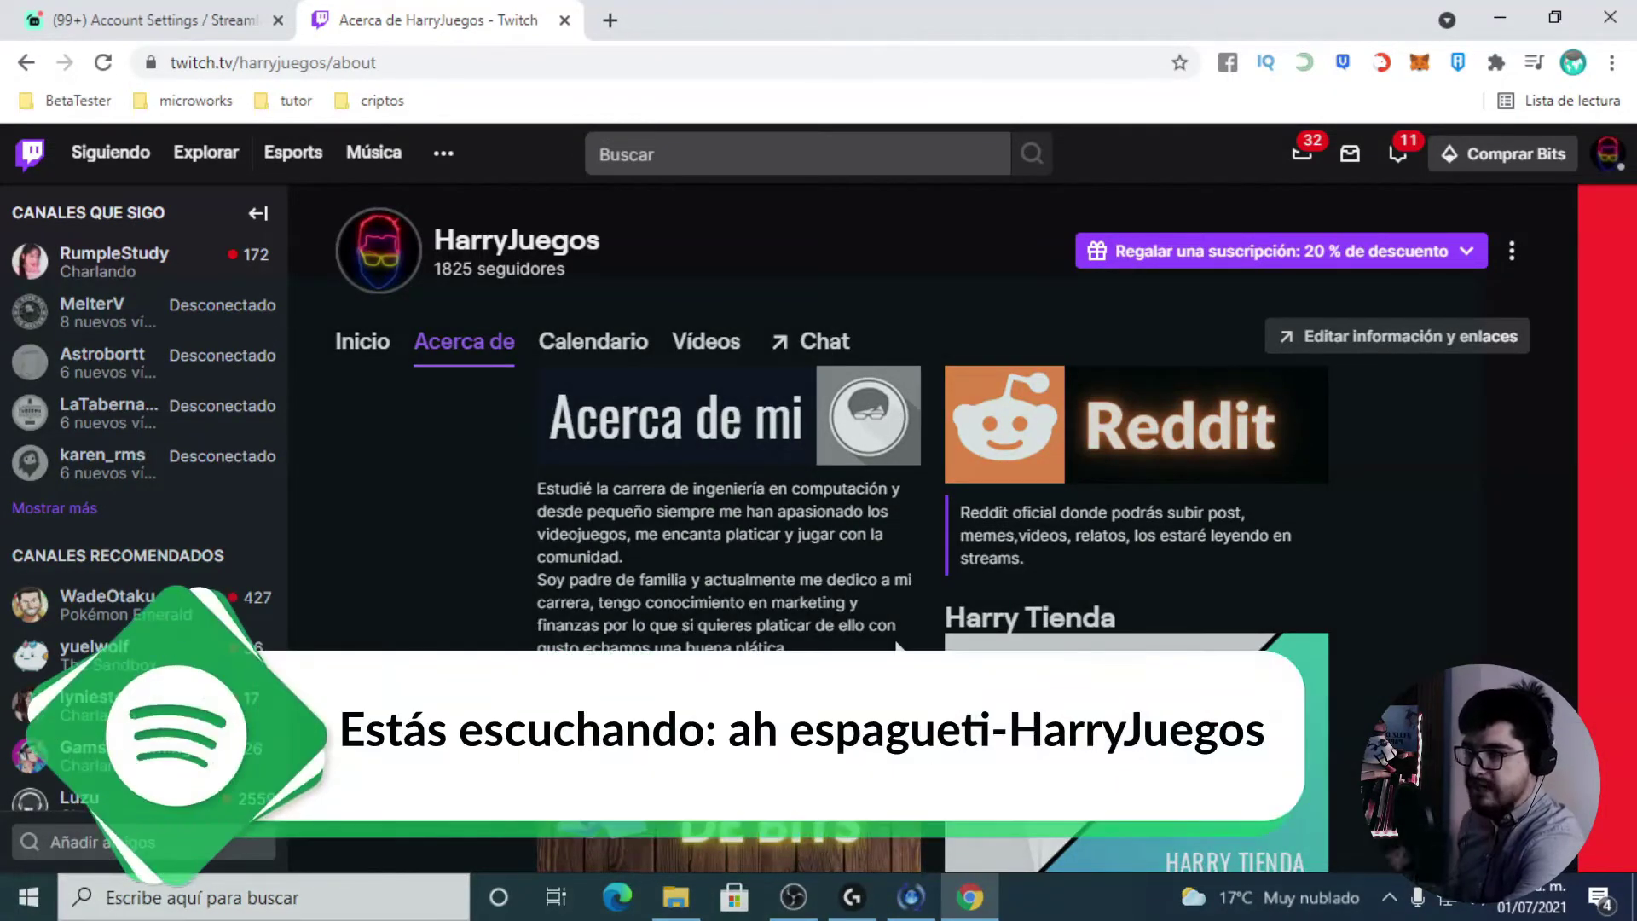
Step: Examine the bits exchange rewards and the other information panels on the Twitch channel's About page
{"action": "scroll", "coordinate": [895, 646], "scroll_direction": "down", "scroll_amount": 5}
{"action": "scroll", "coordinate": [898, 641], "scroll_direction": "up", "scroll_amount": 1}
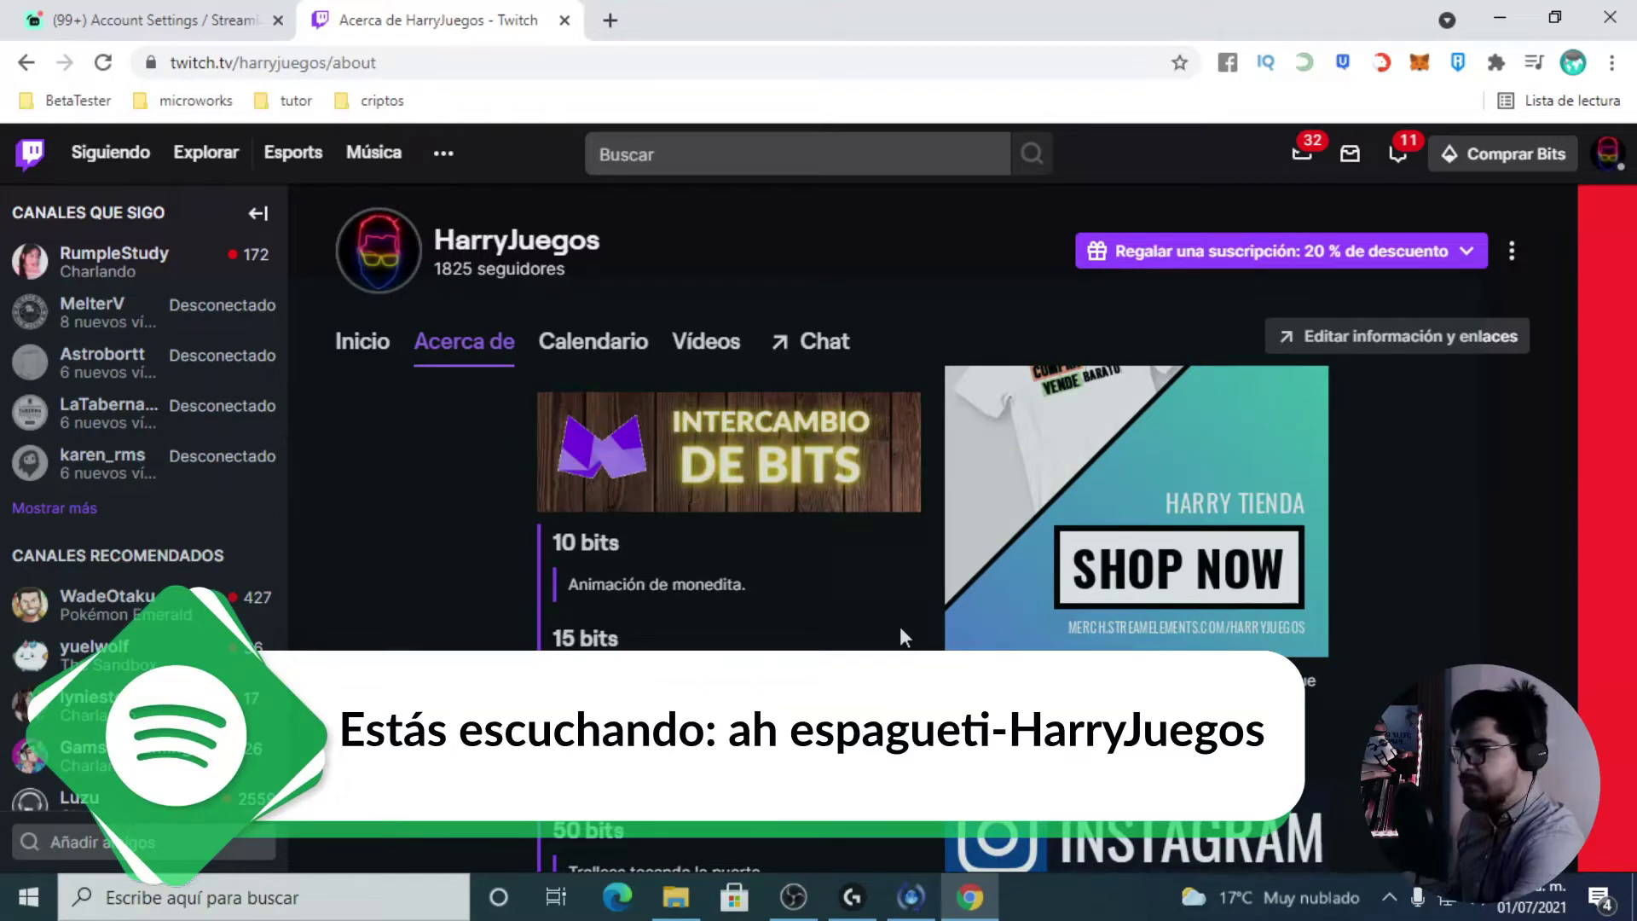
{"action": "scroll", "coordinate": [898, 626], "scroll_direction": "up", "scroll_amount": 5}
{"action": "scroll", "coordinate": [899, 625], "scroll_direction": "down", "scroll_amount": 4}
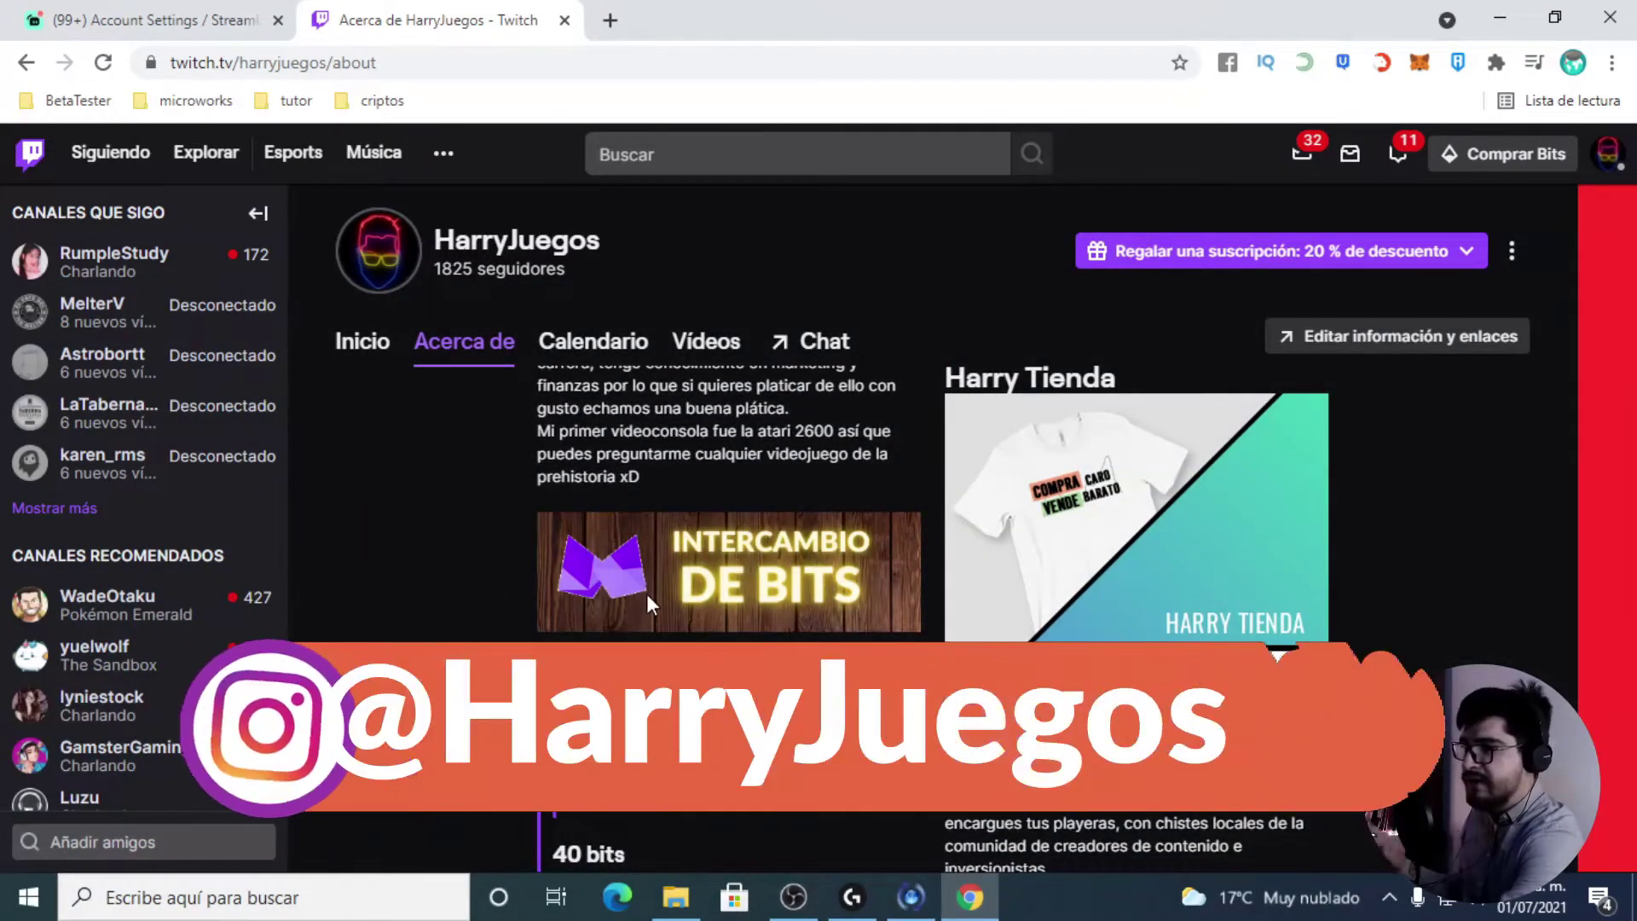
{"action": "scroll", "coordinate": [646, 594], "scroll_direction": "down", "scroll_amount": 3}
{"action": "scroll", "coordinate": [601, 545], "scroll_direction": "down", "scroll_amount": 8}
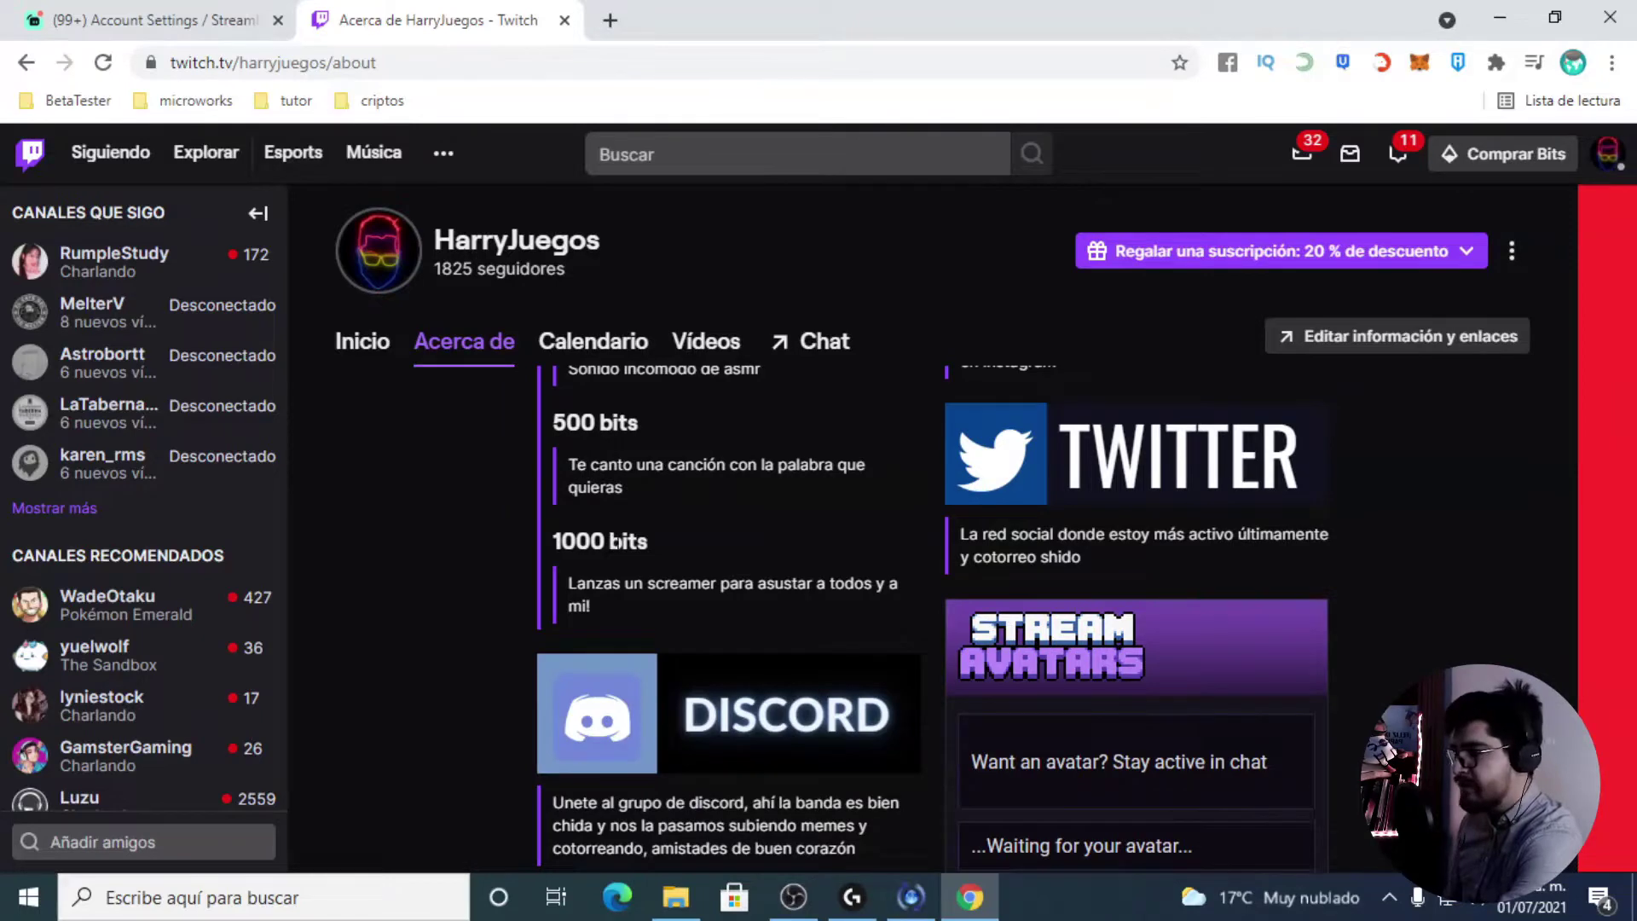
{"action": "scroll", "coordinate": [616, 542], "scroll_direction": "up", "scroll_amount": 11}
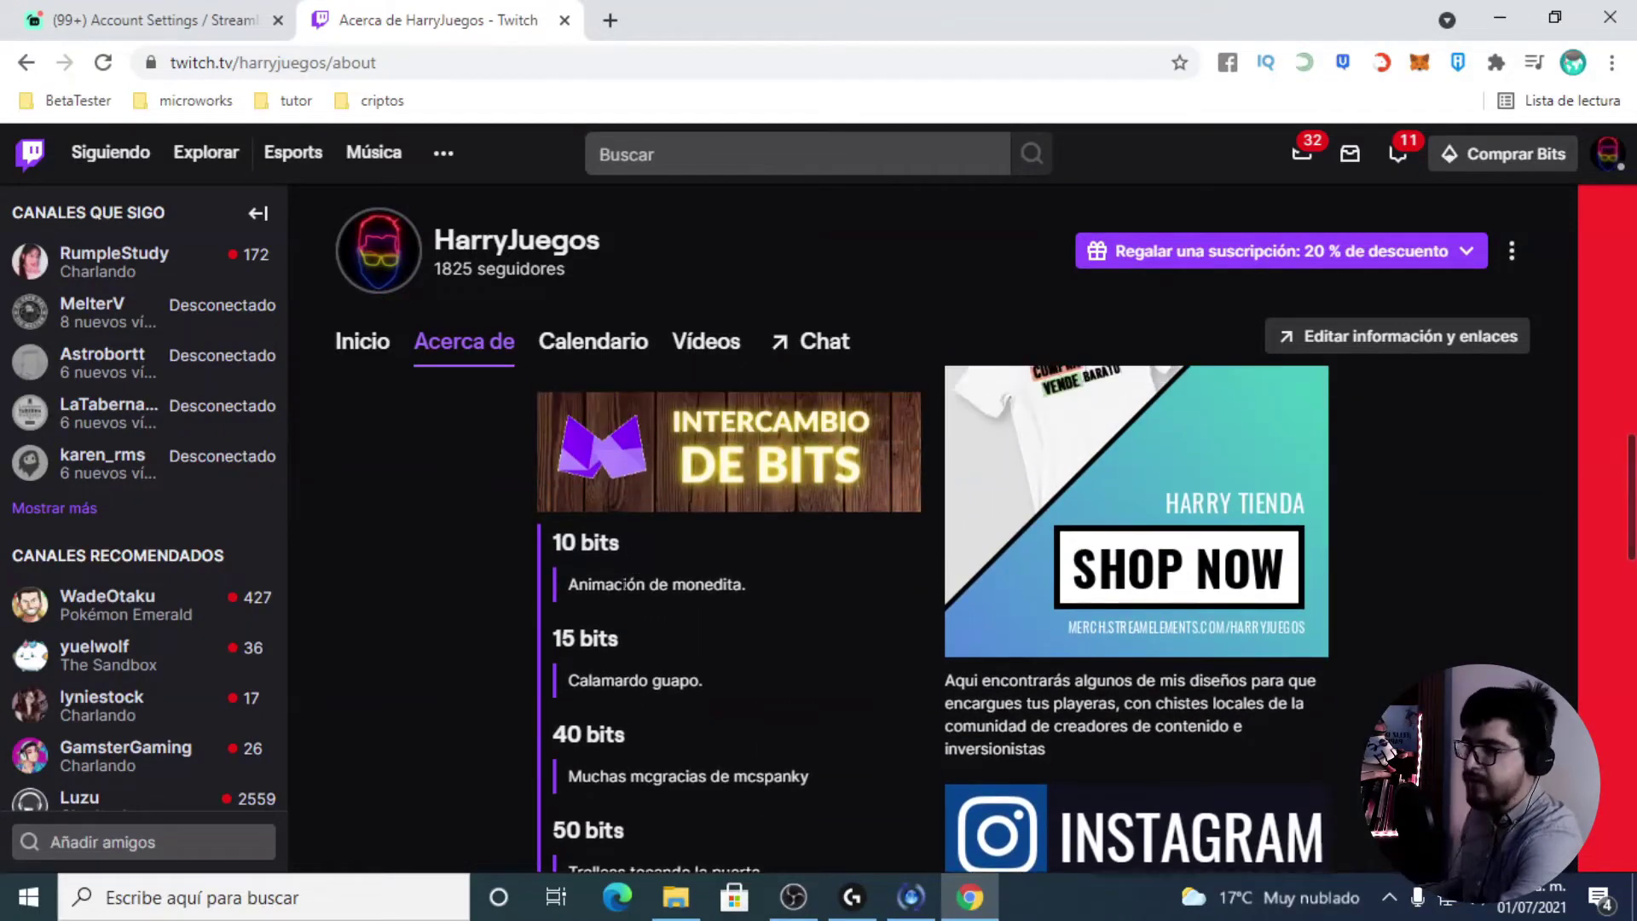
{"action": "scroll", "coordinate": [623, 579], "scroll_direction": "down", "scroll_amount": 6}
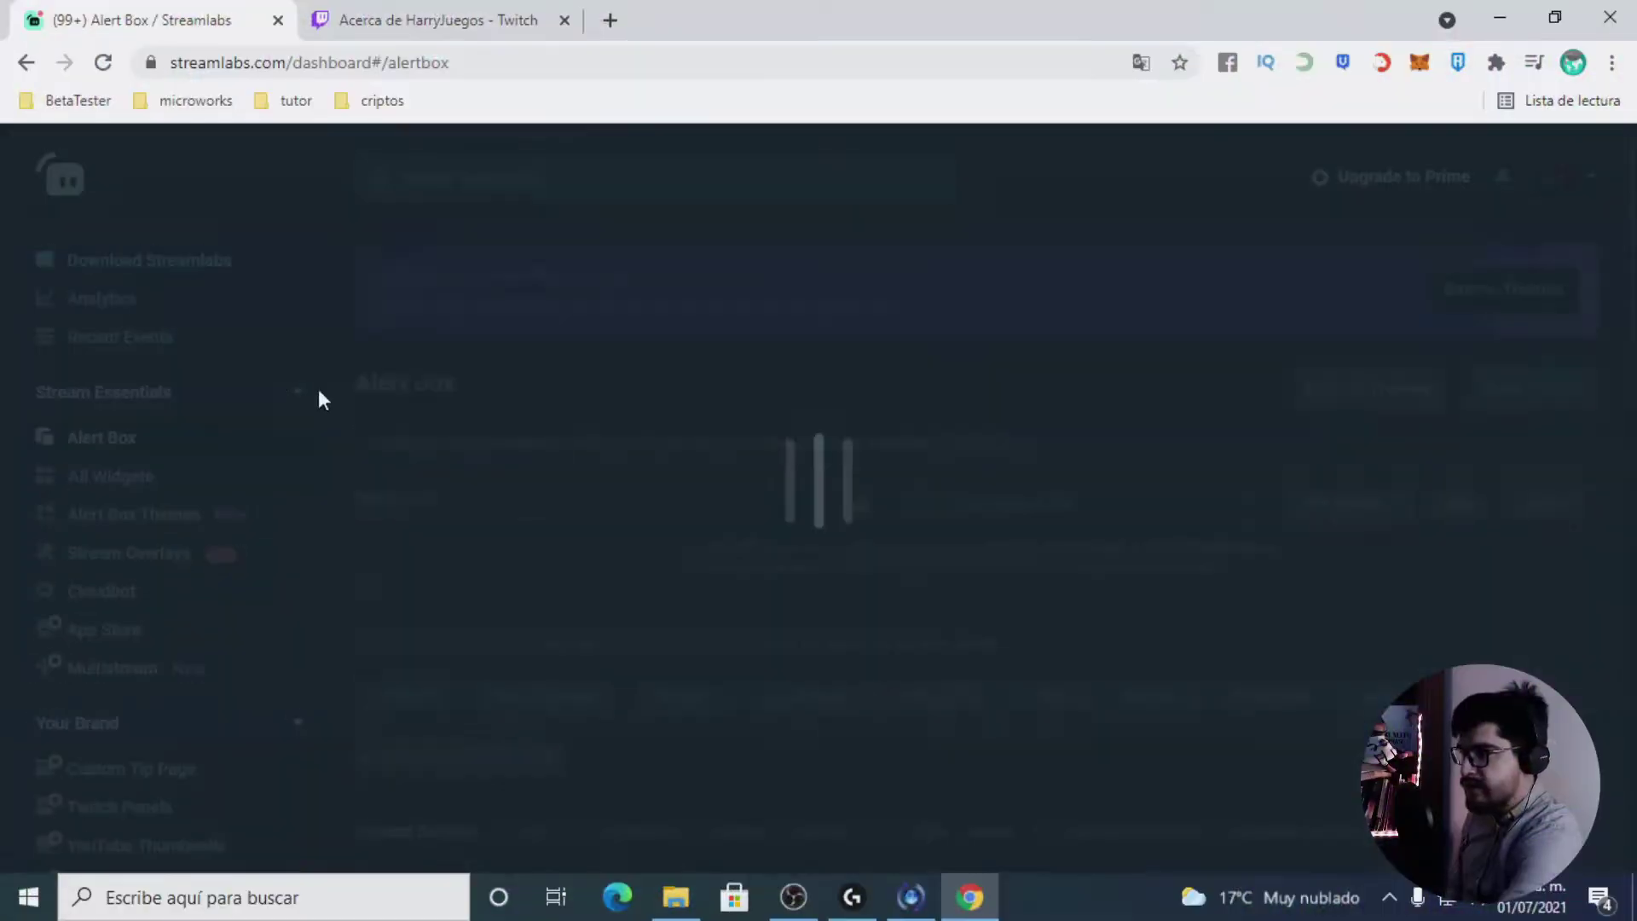
Step: In the Streamlabs Alert Box, open the Bits alert settings and expand the alert variations
{"action": "scroll", "coordinate": [683, 631], "scroll_direction": "down", "scroll_amount": 6}
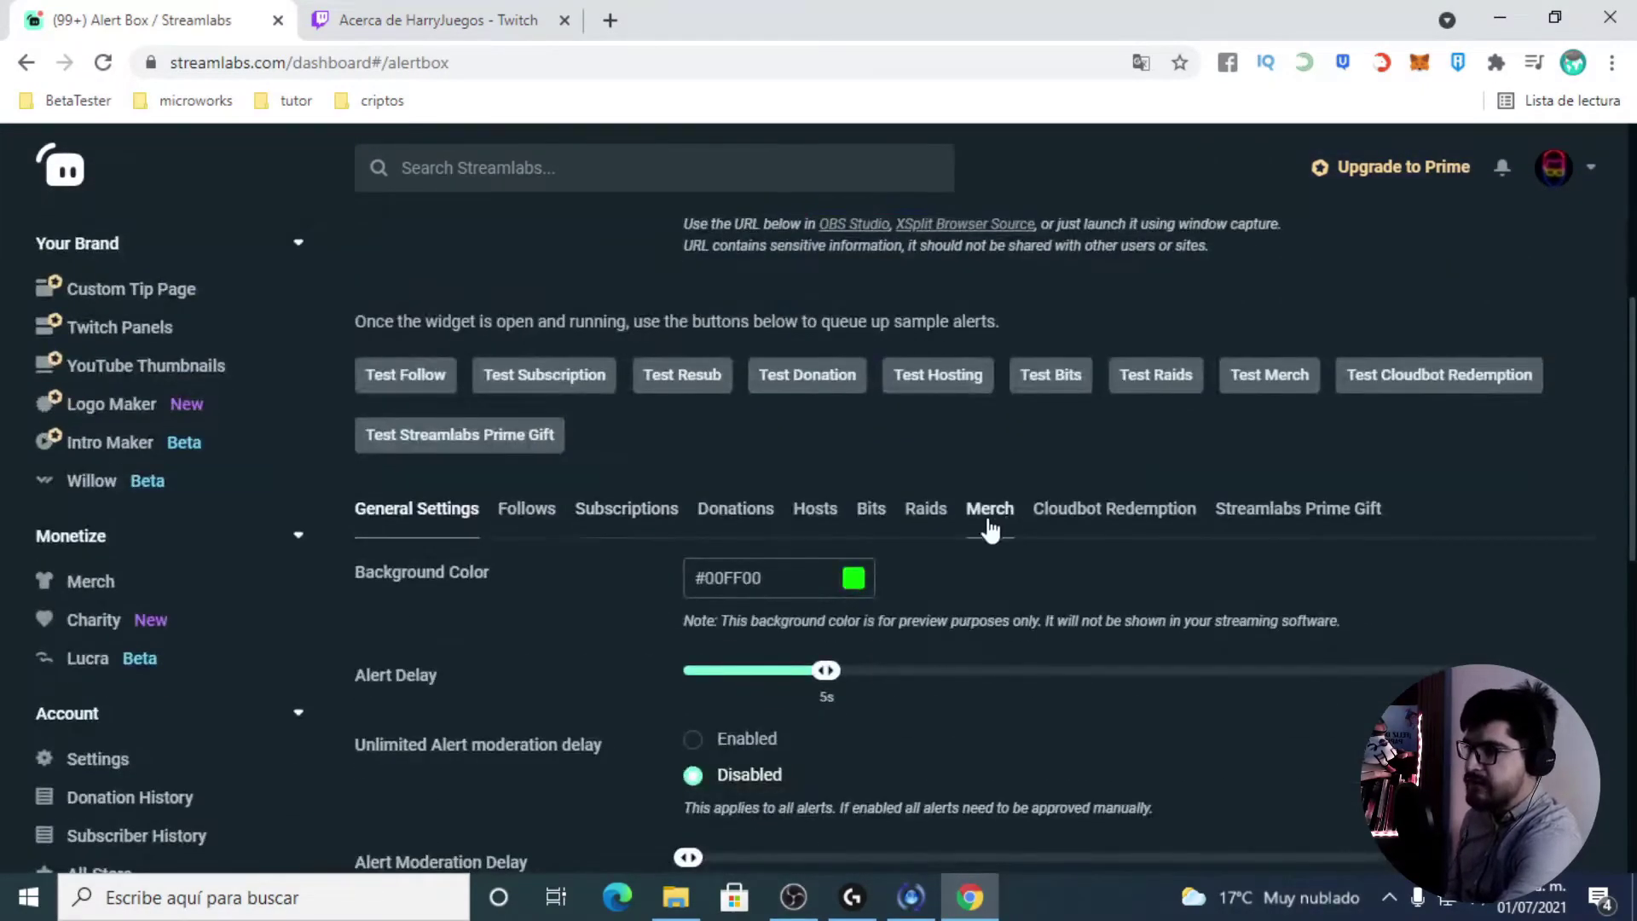
{"action": "left_click", "coordinate": [870, 510]}
{"action": "scroll", "coordinate": [882, 554], "scroll_direction": "down", "scroll_amount": 20}
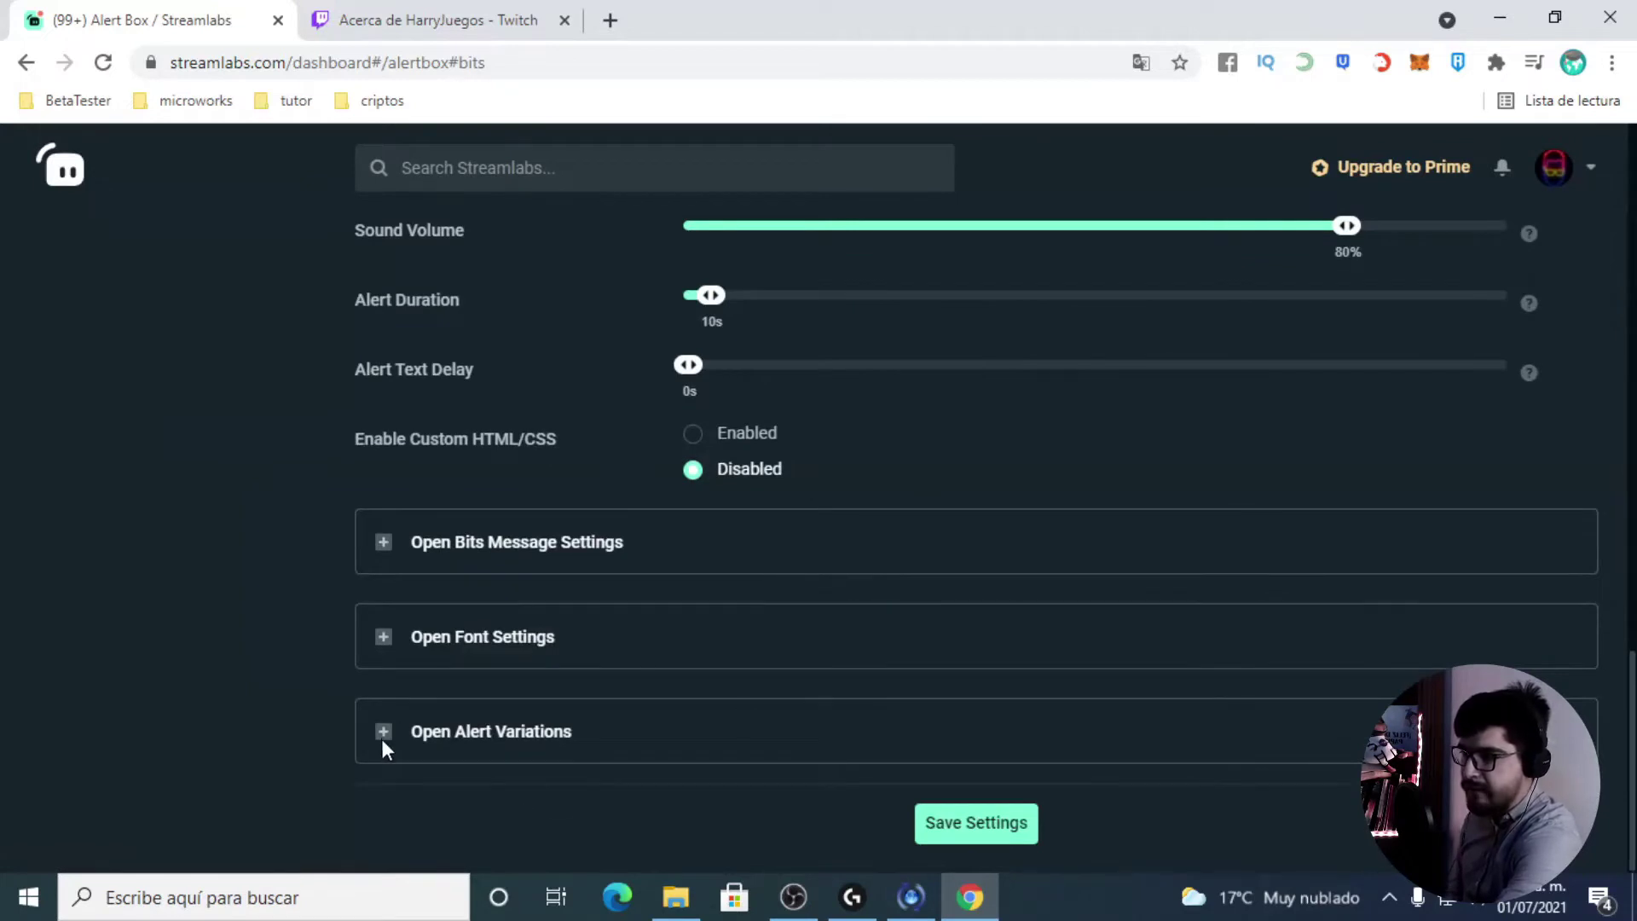
{"action": "left_click", "coordinate": [383, 733]}
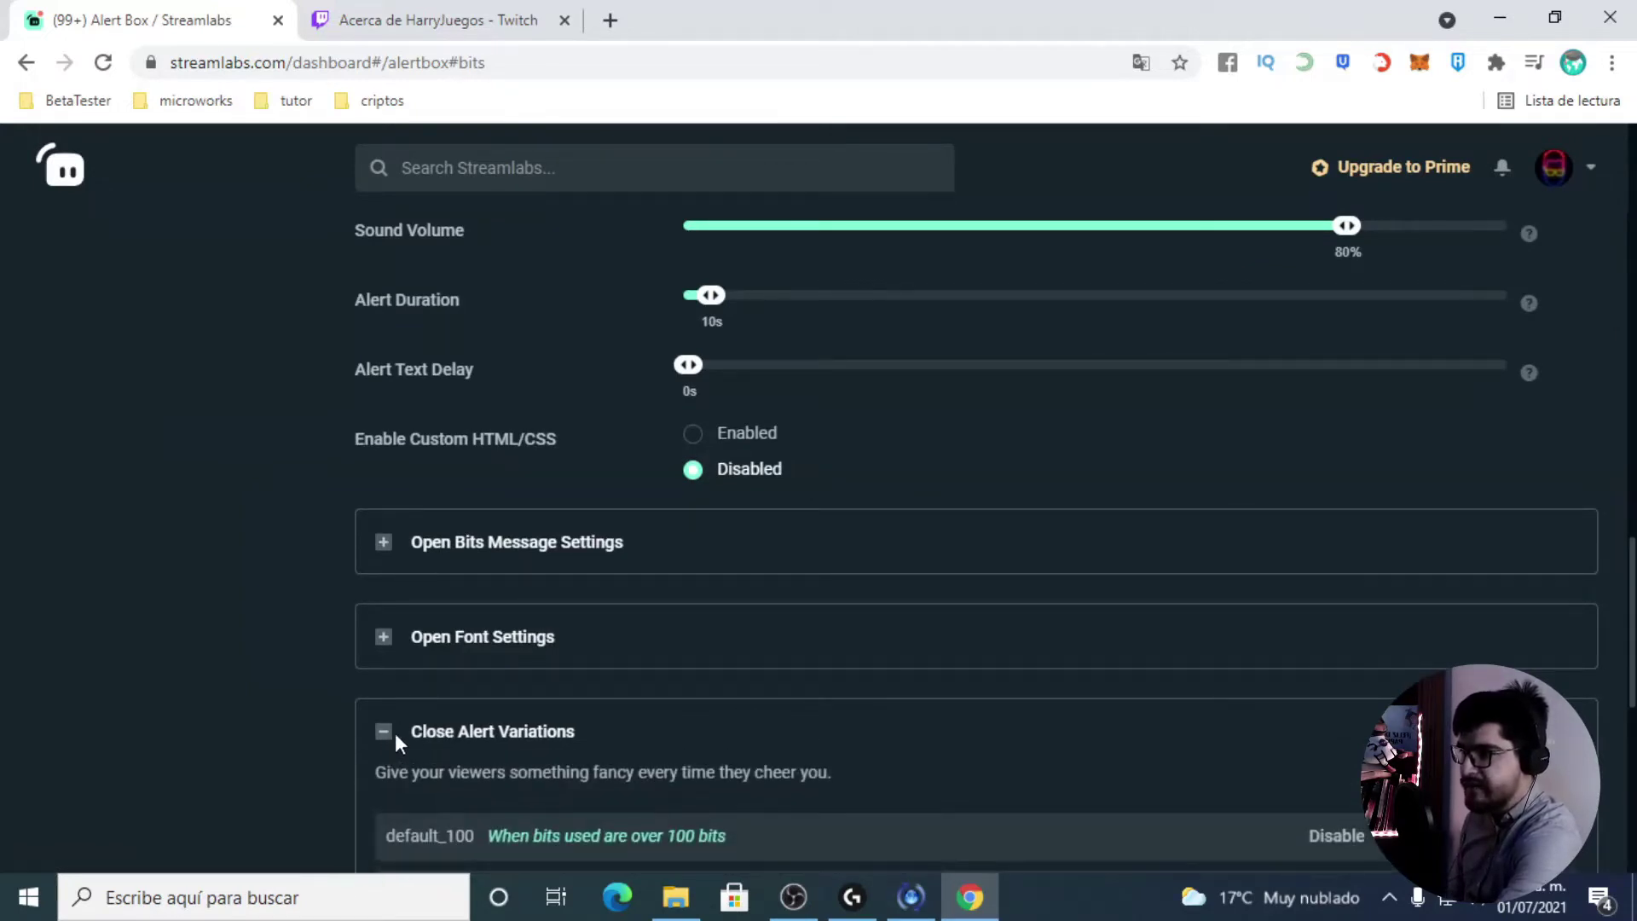
{"action": "scroll", "coordinate": [418, 726], "scroll_direction": "down", "scroll_amount": 4}
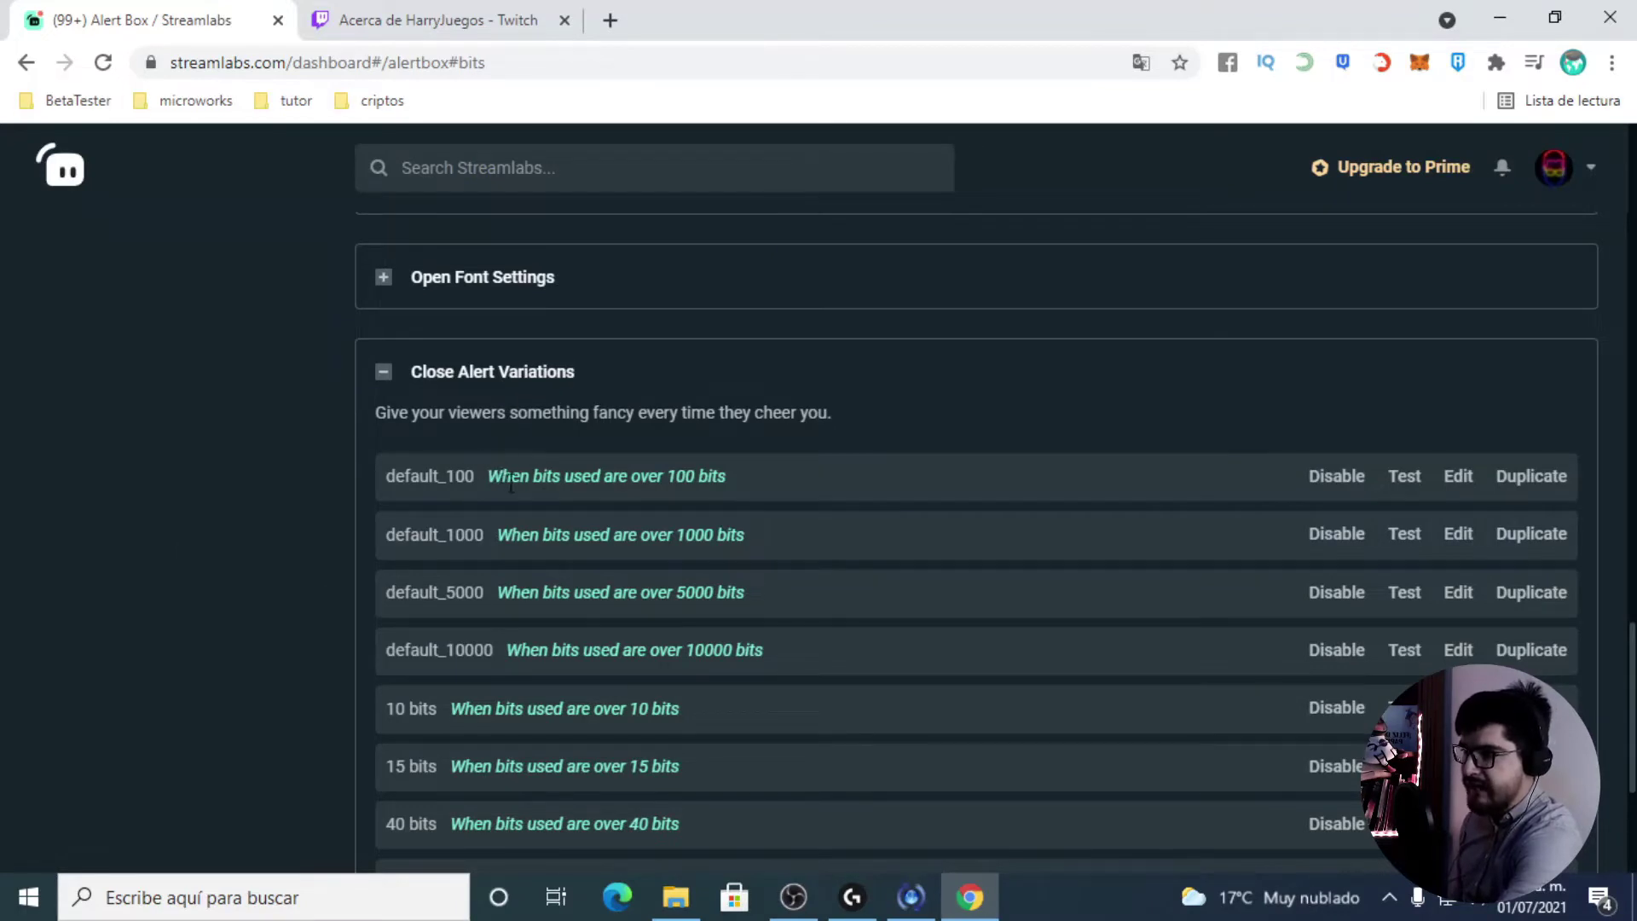
Step: Examine the bit thresholds of the four default alert variations, default_100 through default_10000
{"action": "left_click_drag", "start_coordinate": [664, 476], "coordinate": [687, 464]}
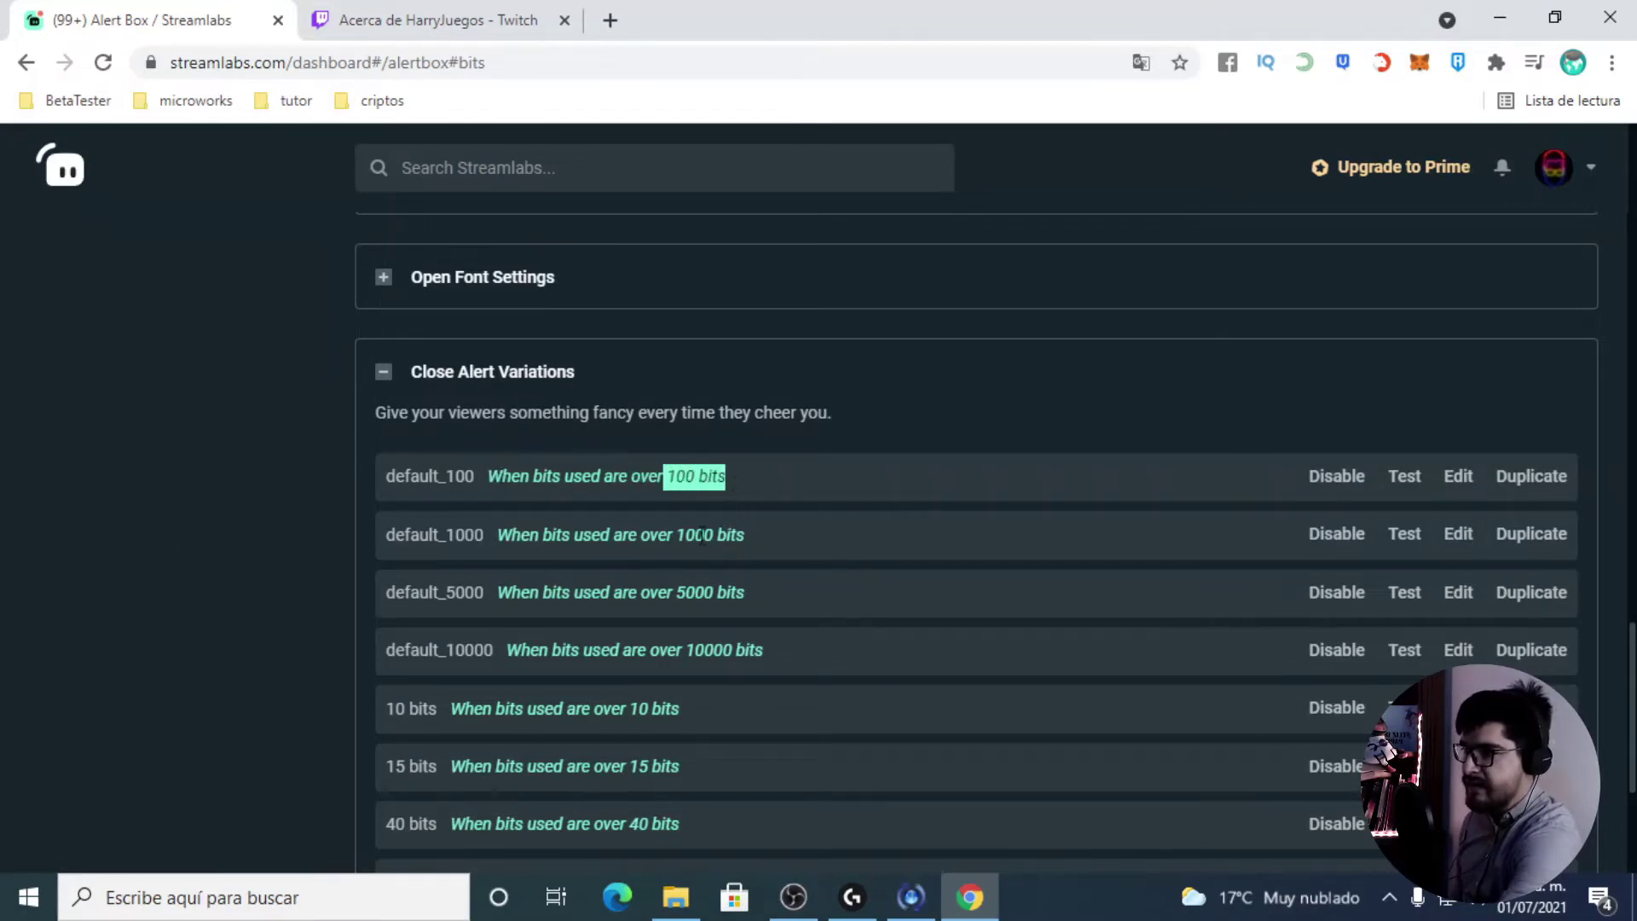
{"action": "left_click_drag", "start_coordinate": [702, 535], "coordinate": [747, 537]}
{"action": "left_click_drag", "start_coordinate": [668, 592], "coordinate": [760, 595]}
{"action": "left_click_drag", "start_coordinate": [688, 652], "coordinate": [878, 671]}
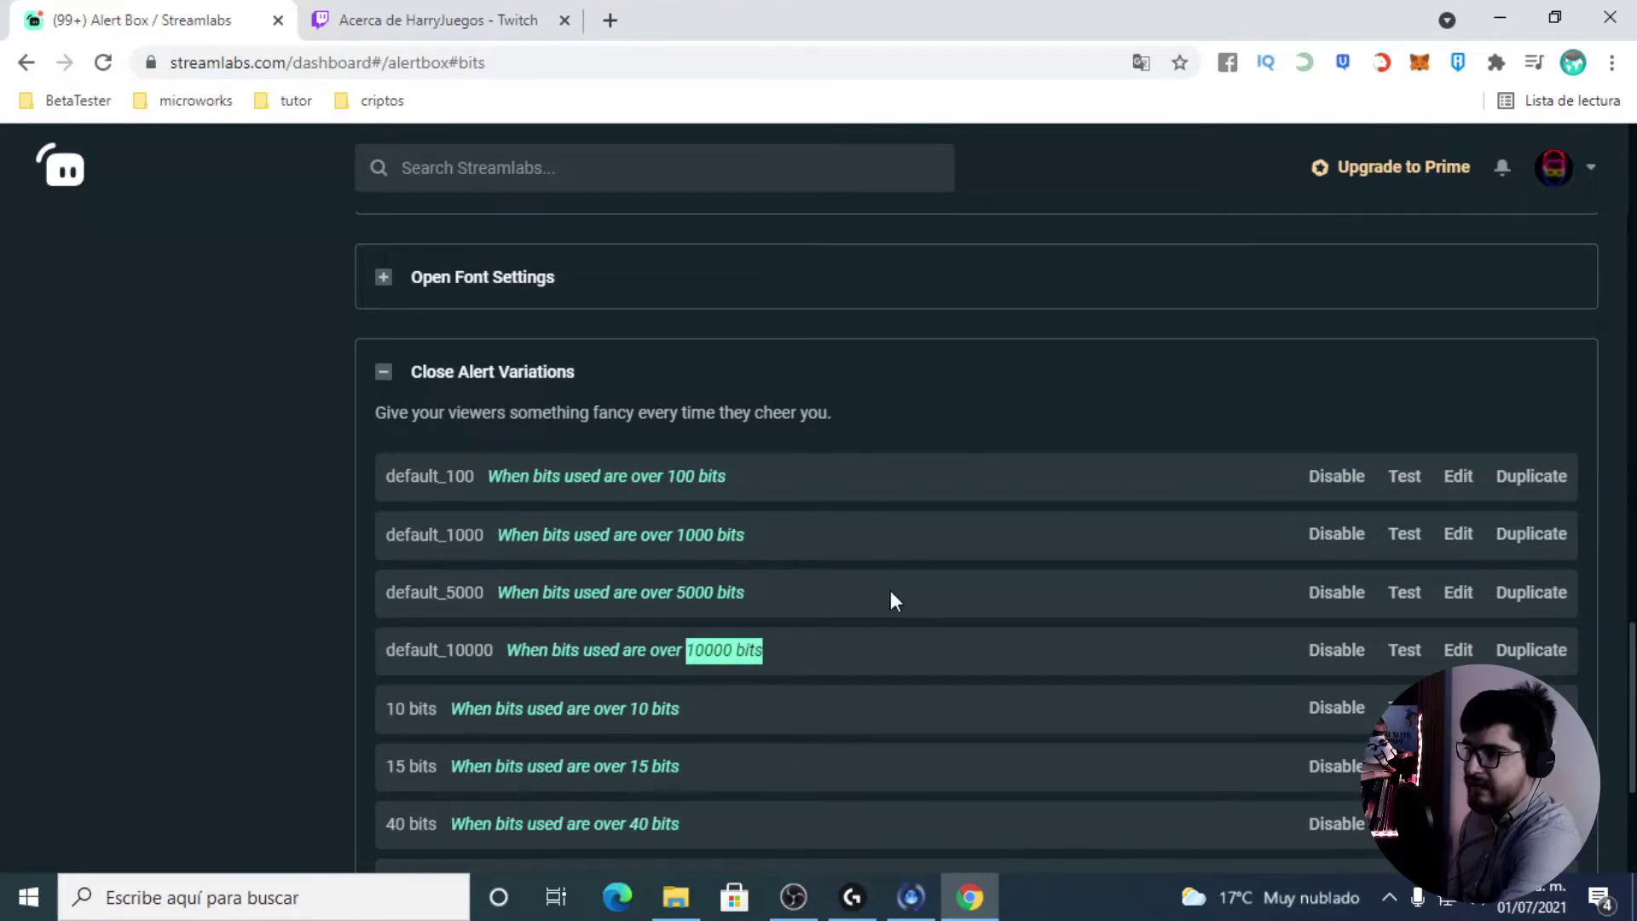
Step: Add a variation with default settings named "30 bits", triggered when bits used is at least 30
{"action": "scroll", "coordinate": [890, 590], "scroll_direction": "down", "scroll_amount": 4}
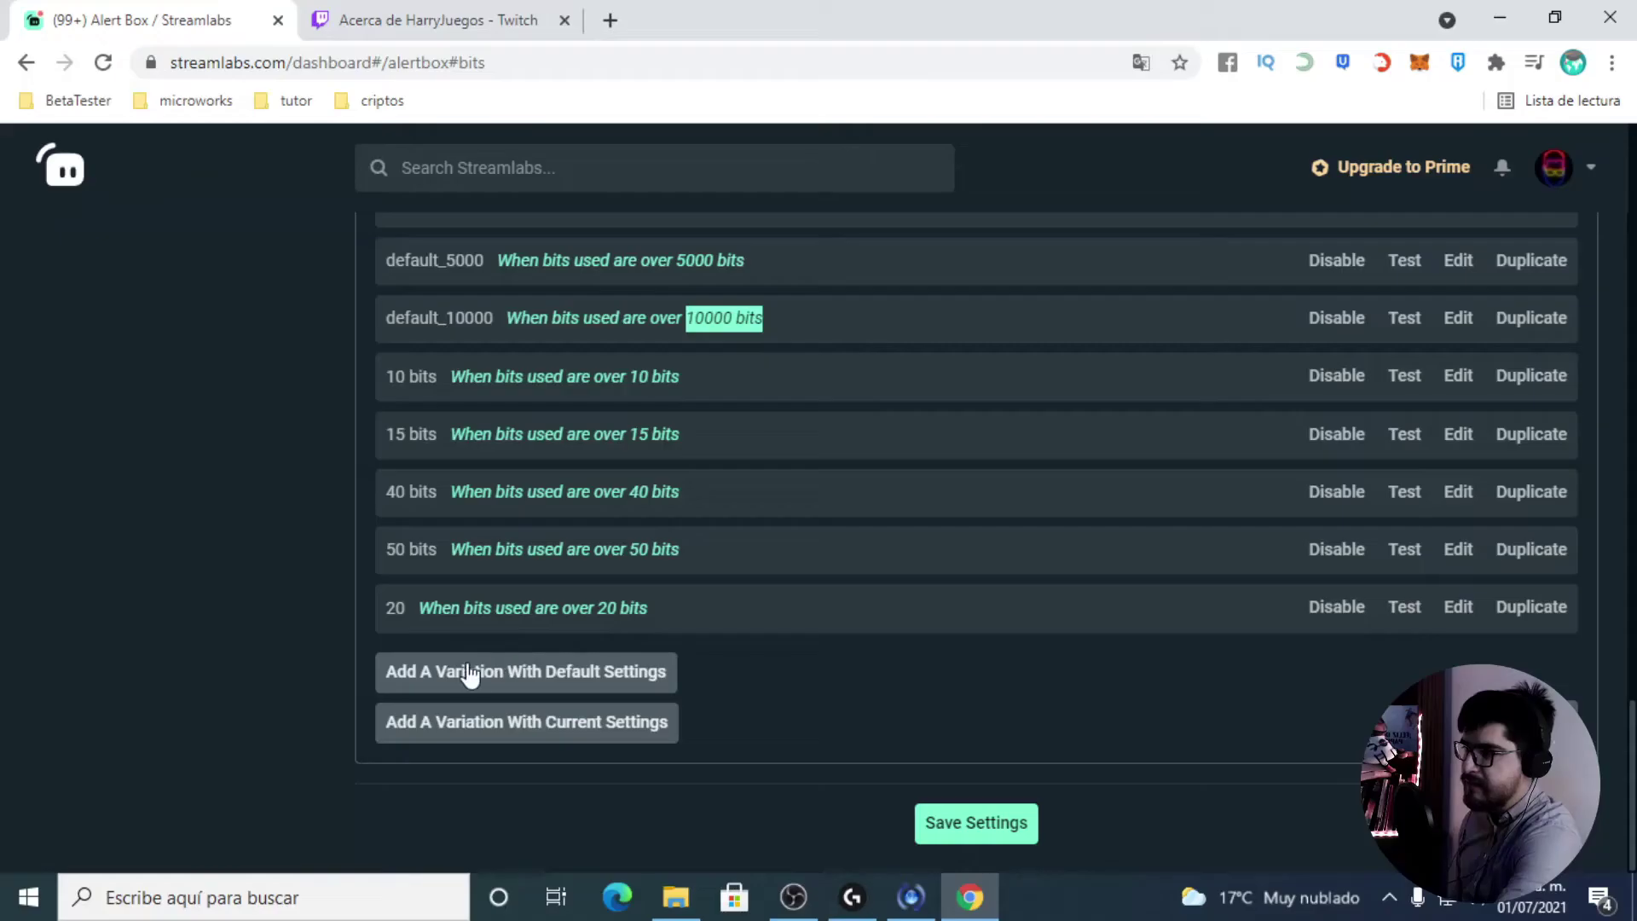
{"action": "left_click", "coordinate": [539, 674]}
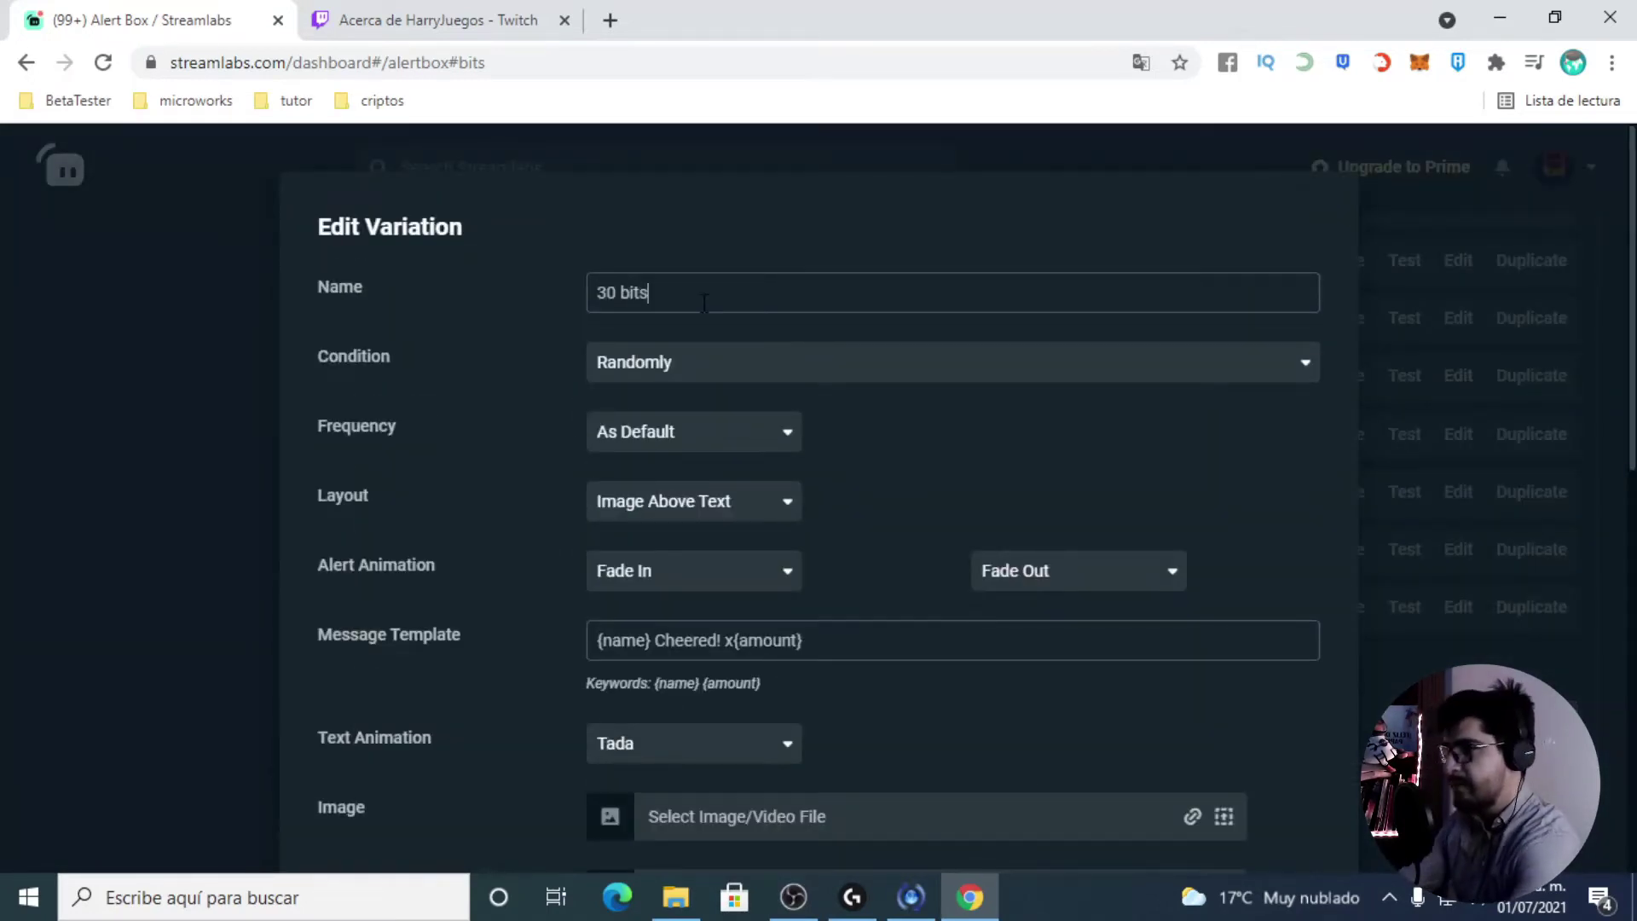
{"action": "left_click", "coordinate": [784, 381]}
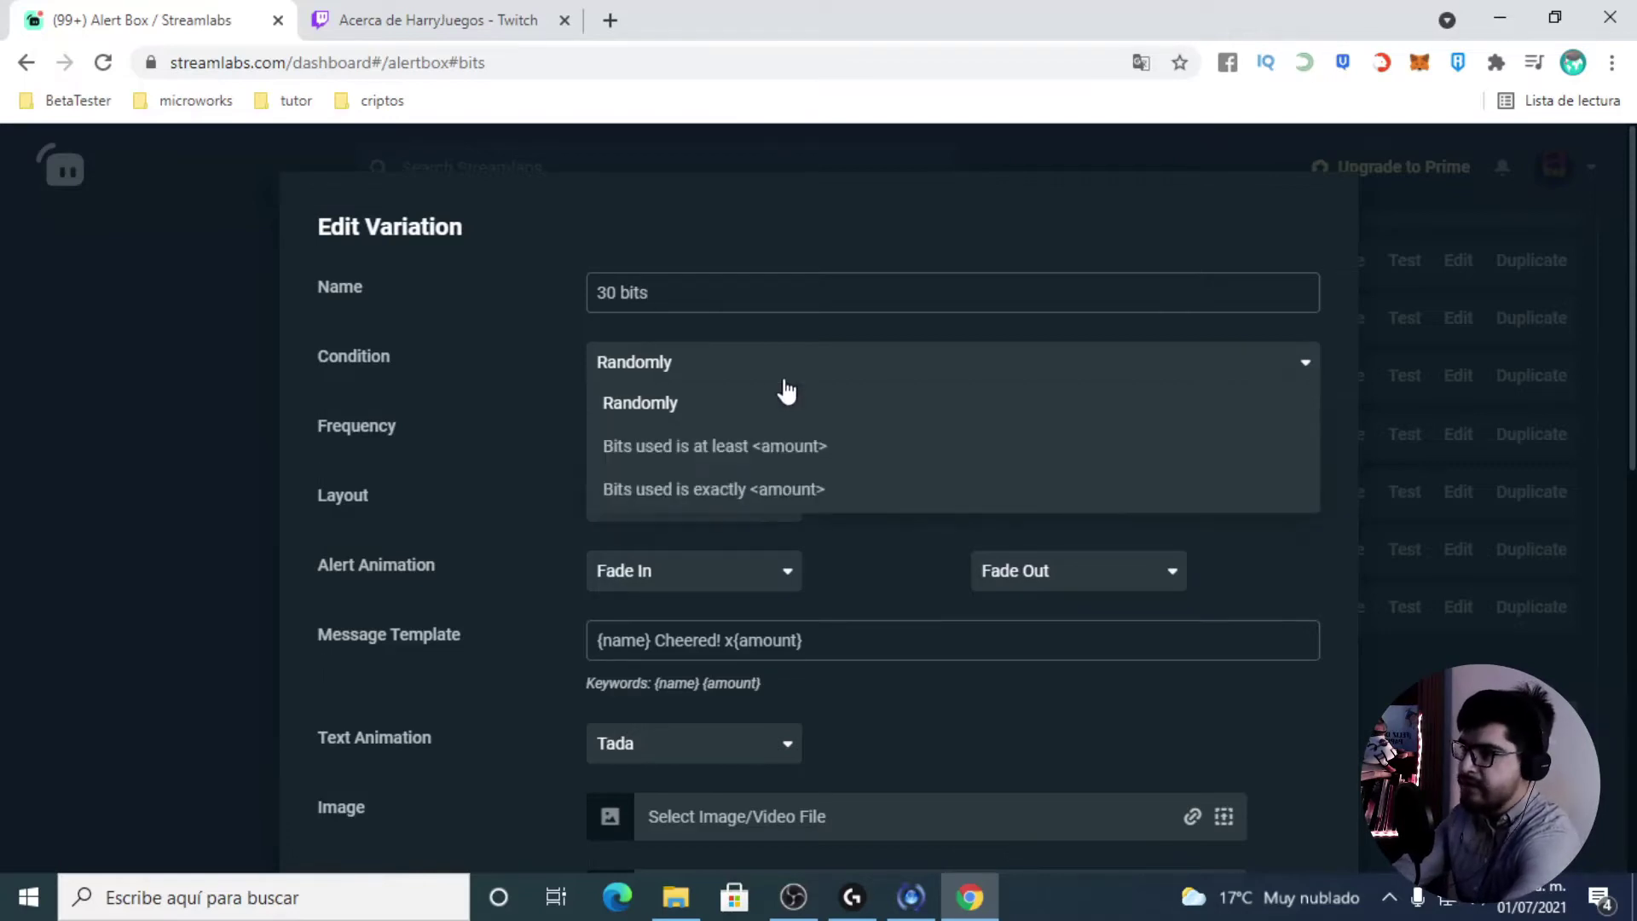
{"action": "left_click", "coordinate": [781, 452]}
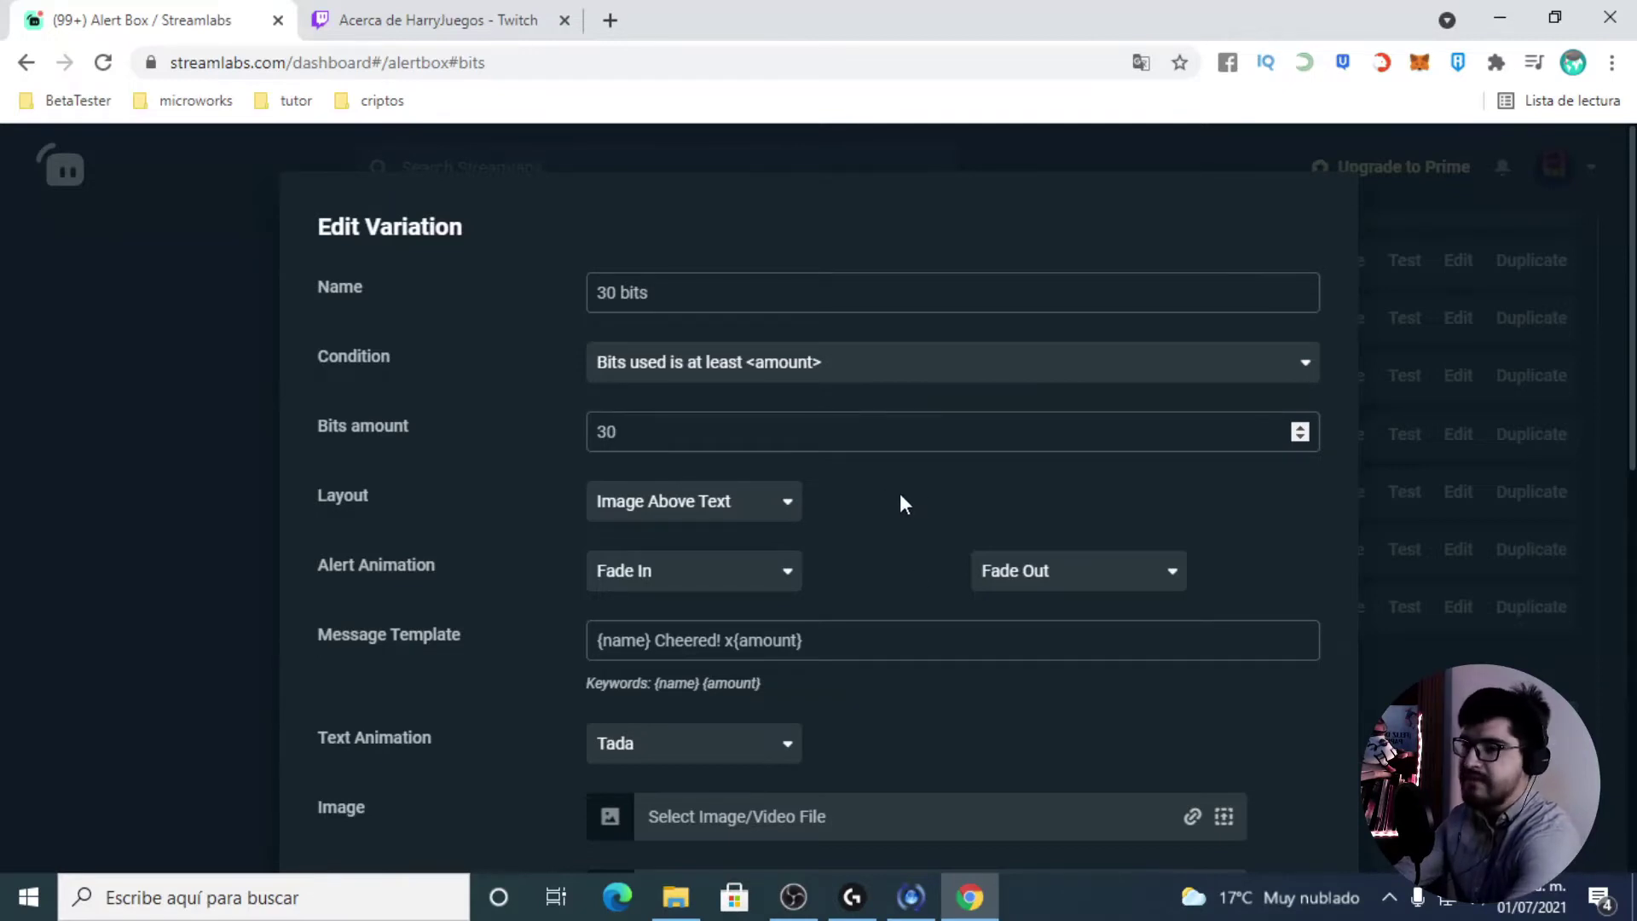
{"action": "left_click", "coordinate": [830, 374]}
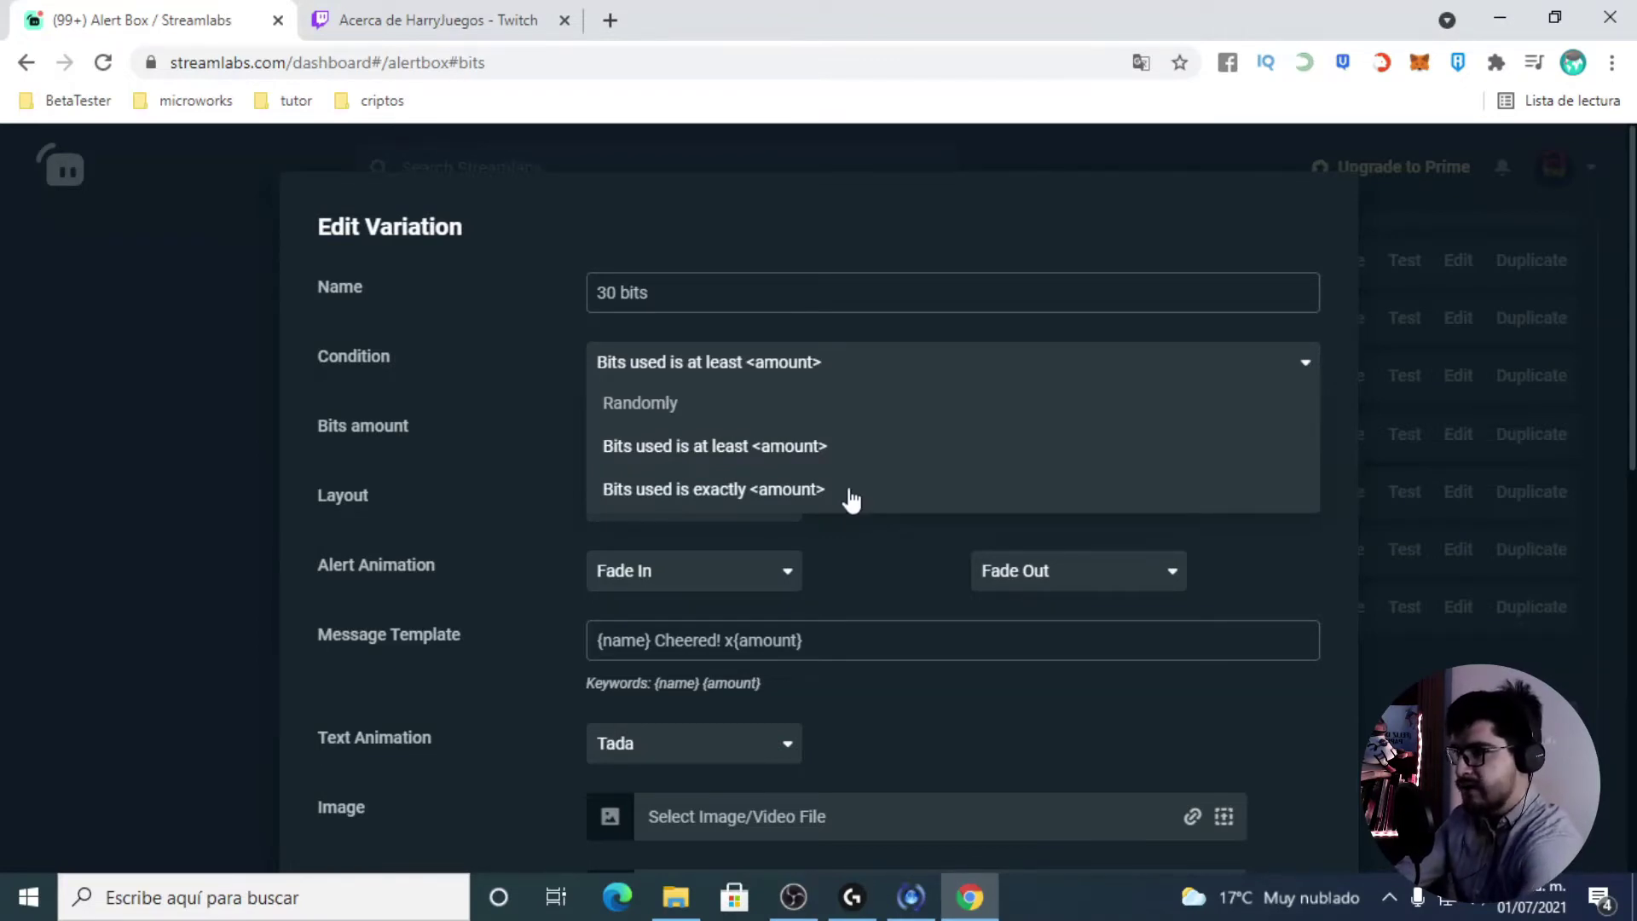
{"action": "left_click", "coordinate": [825, 571]}
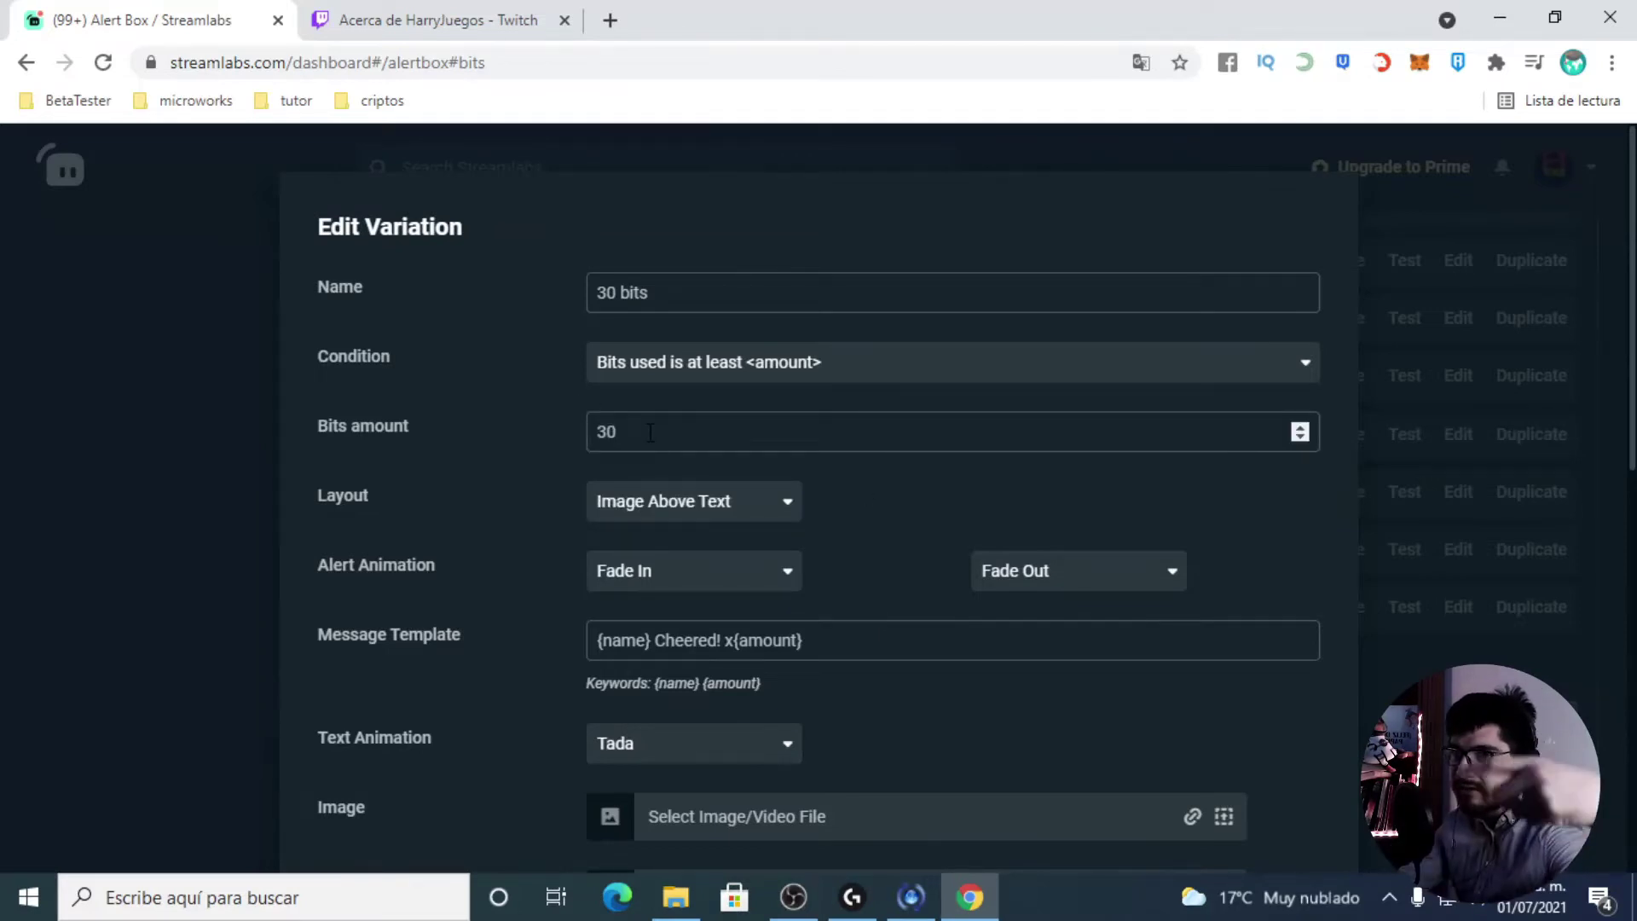
Step: Change the variation's message template to "{name} coopero x{amount}"
{"action": "scroll", "coordinate": [810, 350], "scroll_direction": "down", "scroll_amount": 1}
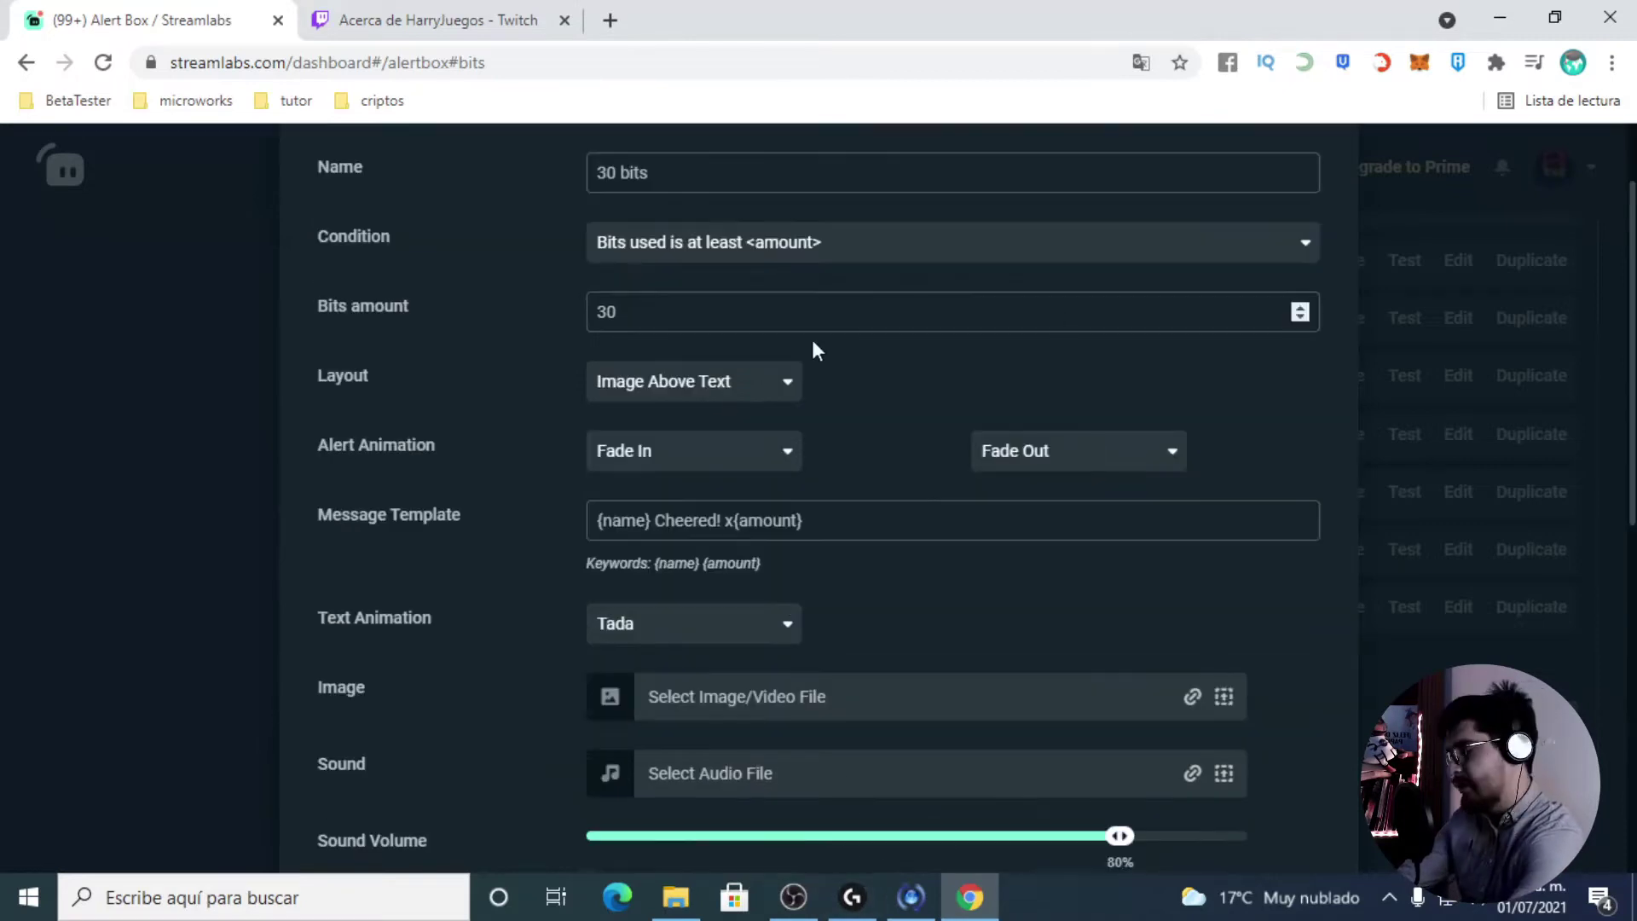
{"action": "scroll", "coordinate": [500, 643], "scroll_direction": "down", "scroll_amount": 2}
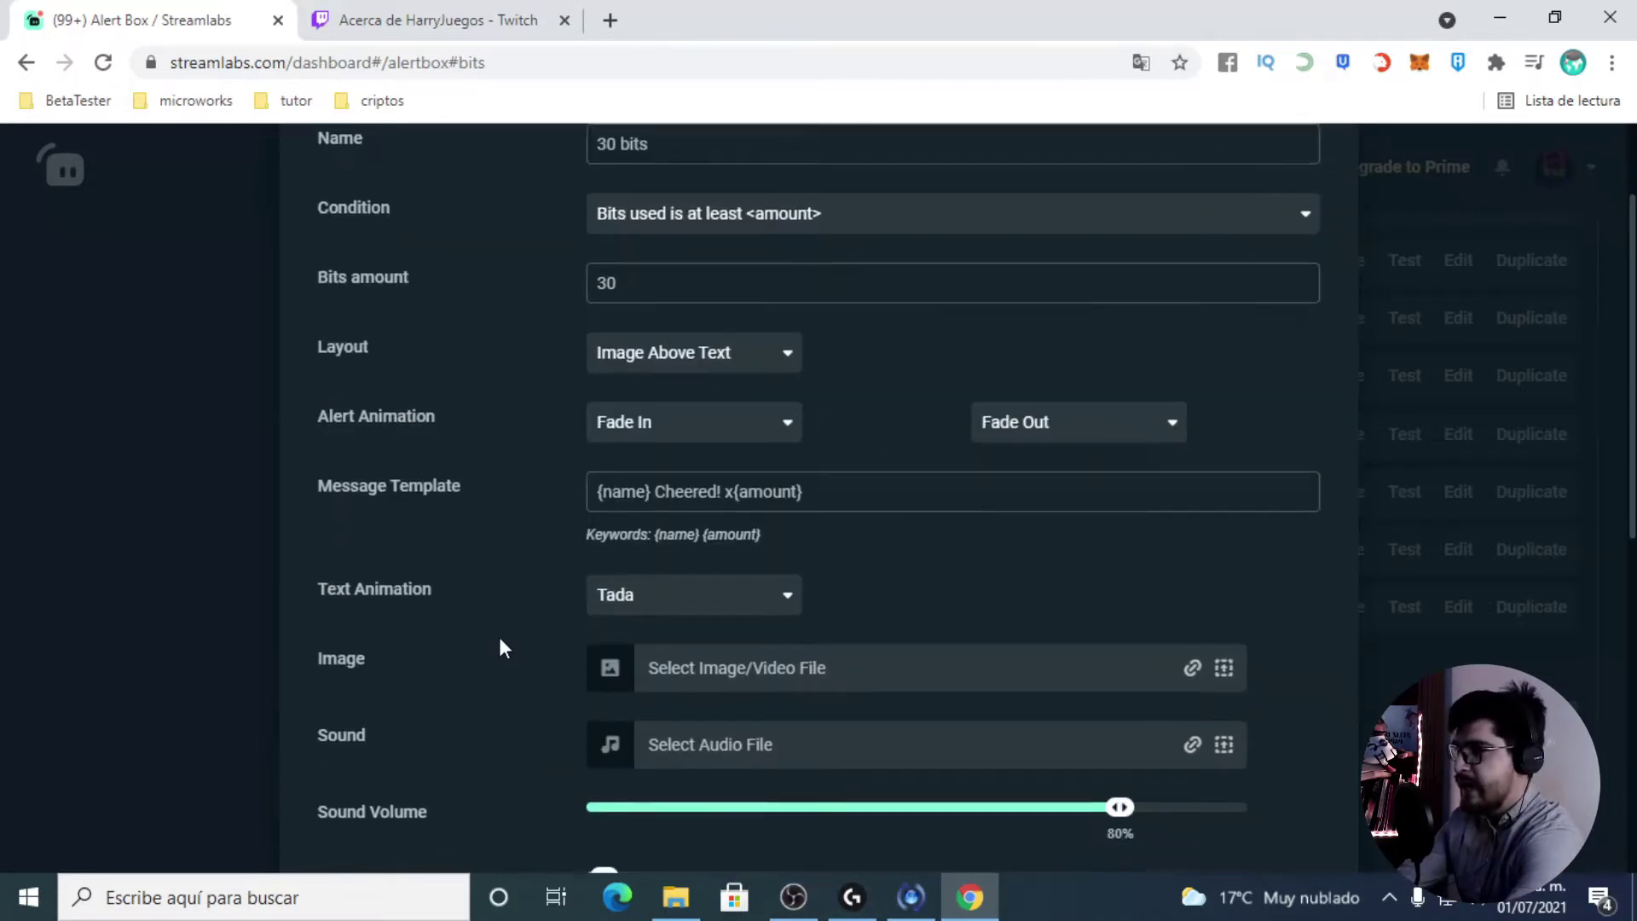
{"action": "scroll", "coordinate": [508, 654], "scroll_direction": "up", "scroll_amount": 1}
{"action": "left_click_drag", "start_coordinate": [654, 400], "coordinate": [710, 405]}
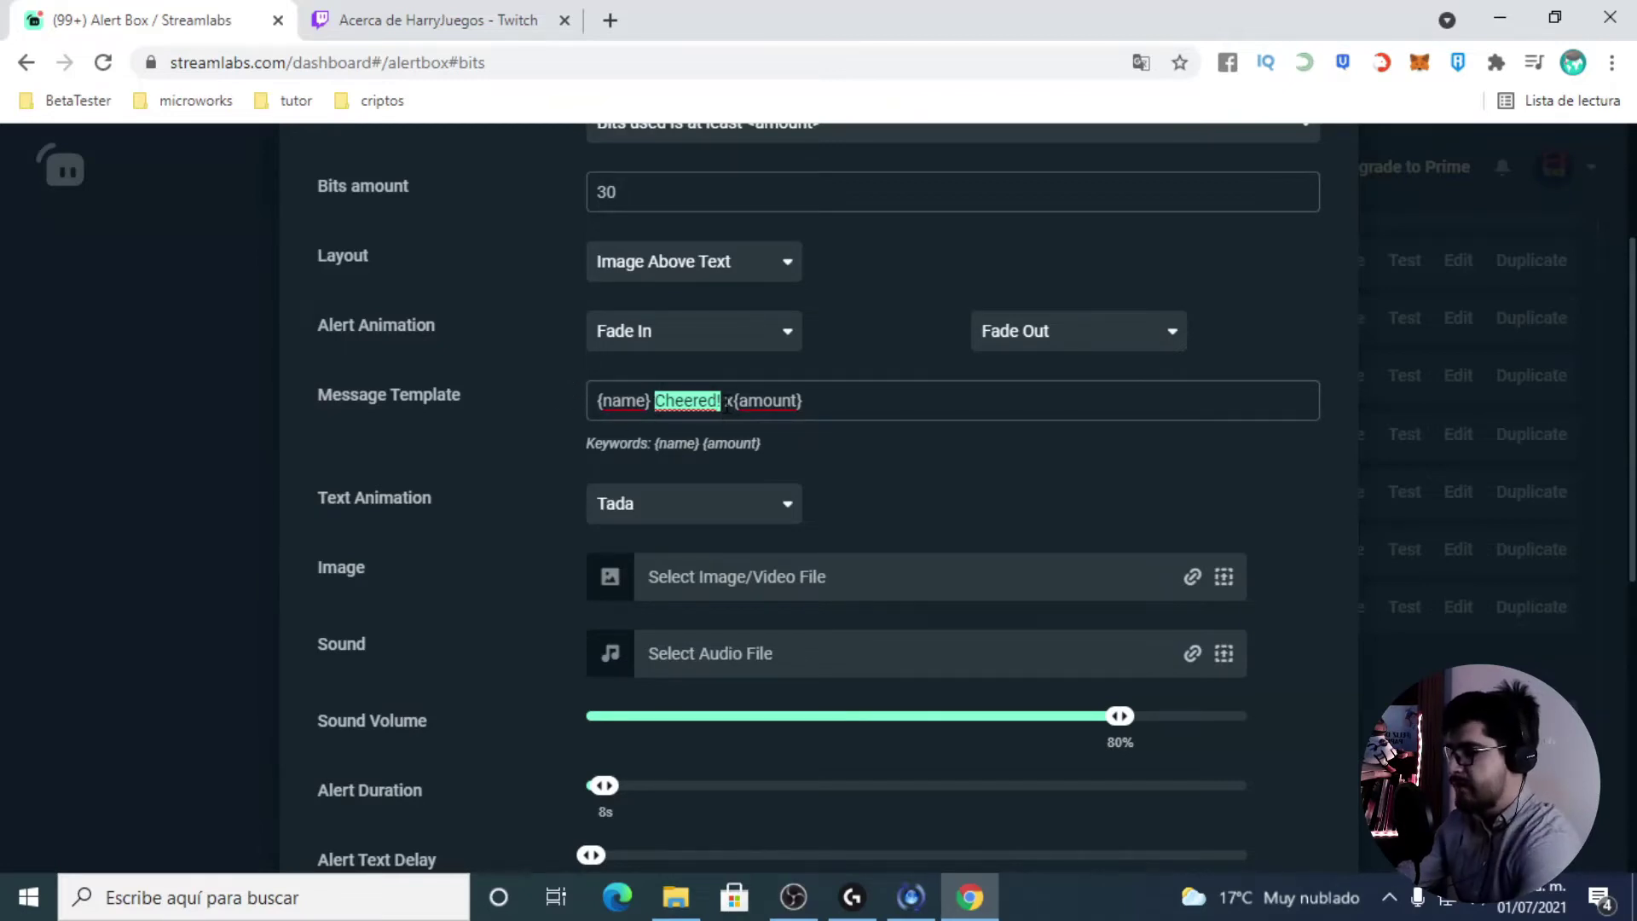
{"action": "type", "text": "coopero"}
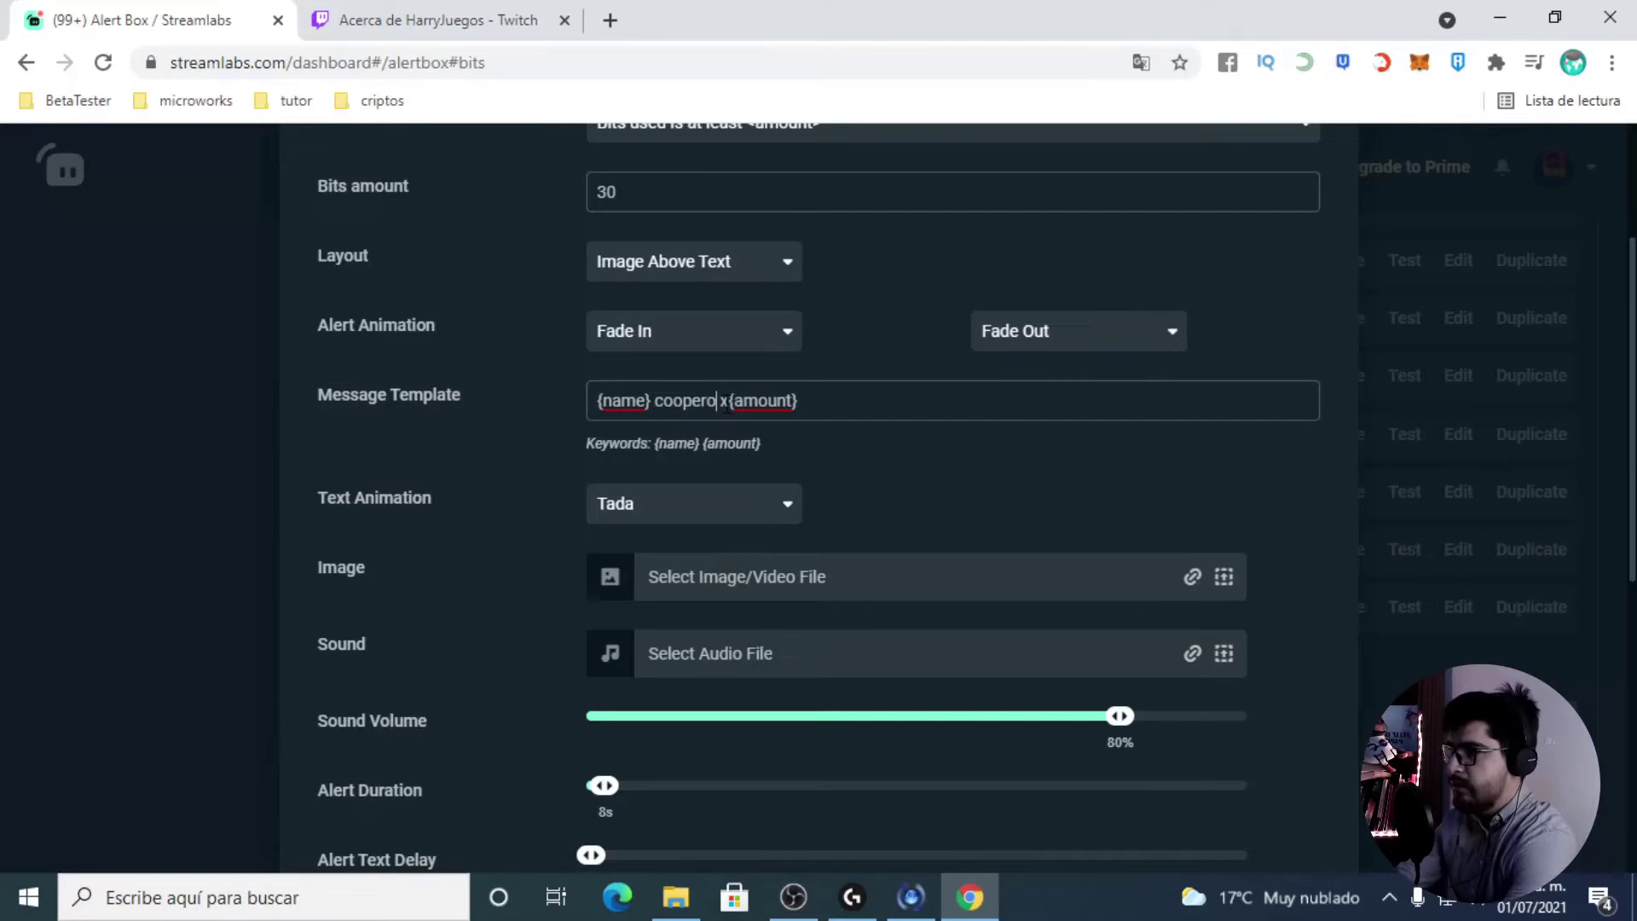
{"action": "left_click", "coordinate": [737, 516]}
{"action": "left_click", "coordinate": [750, 509]}
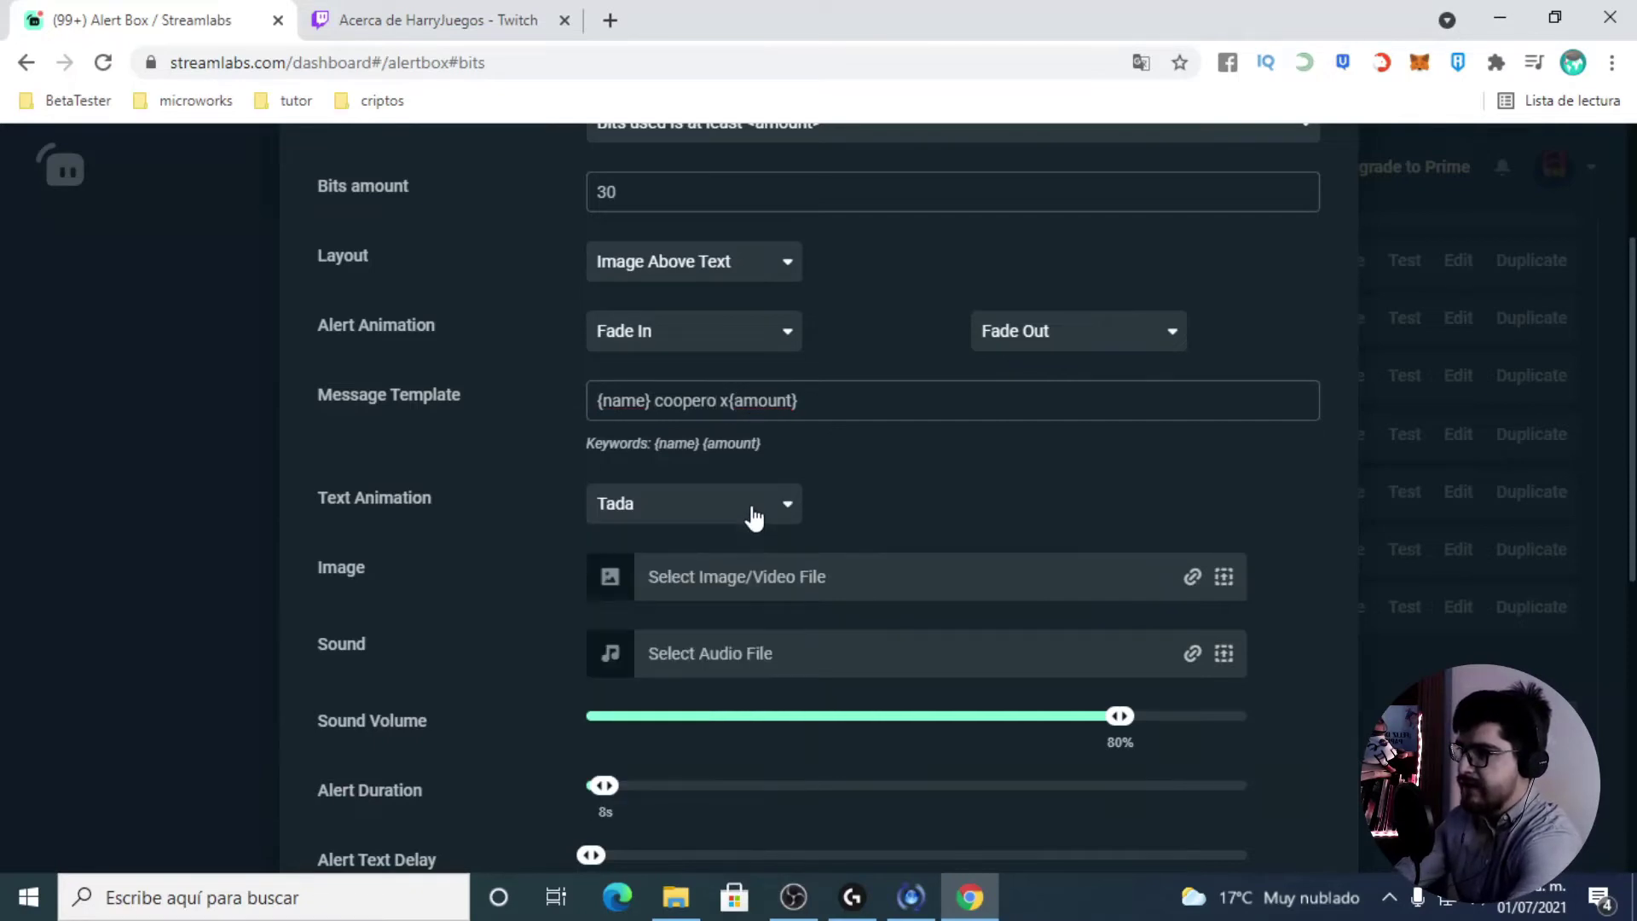
Step: Look through the uploaded files in the image gallery for the variation, then close the gallery
{"action": "left_click", "coordinate": [1224, 580]}
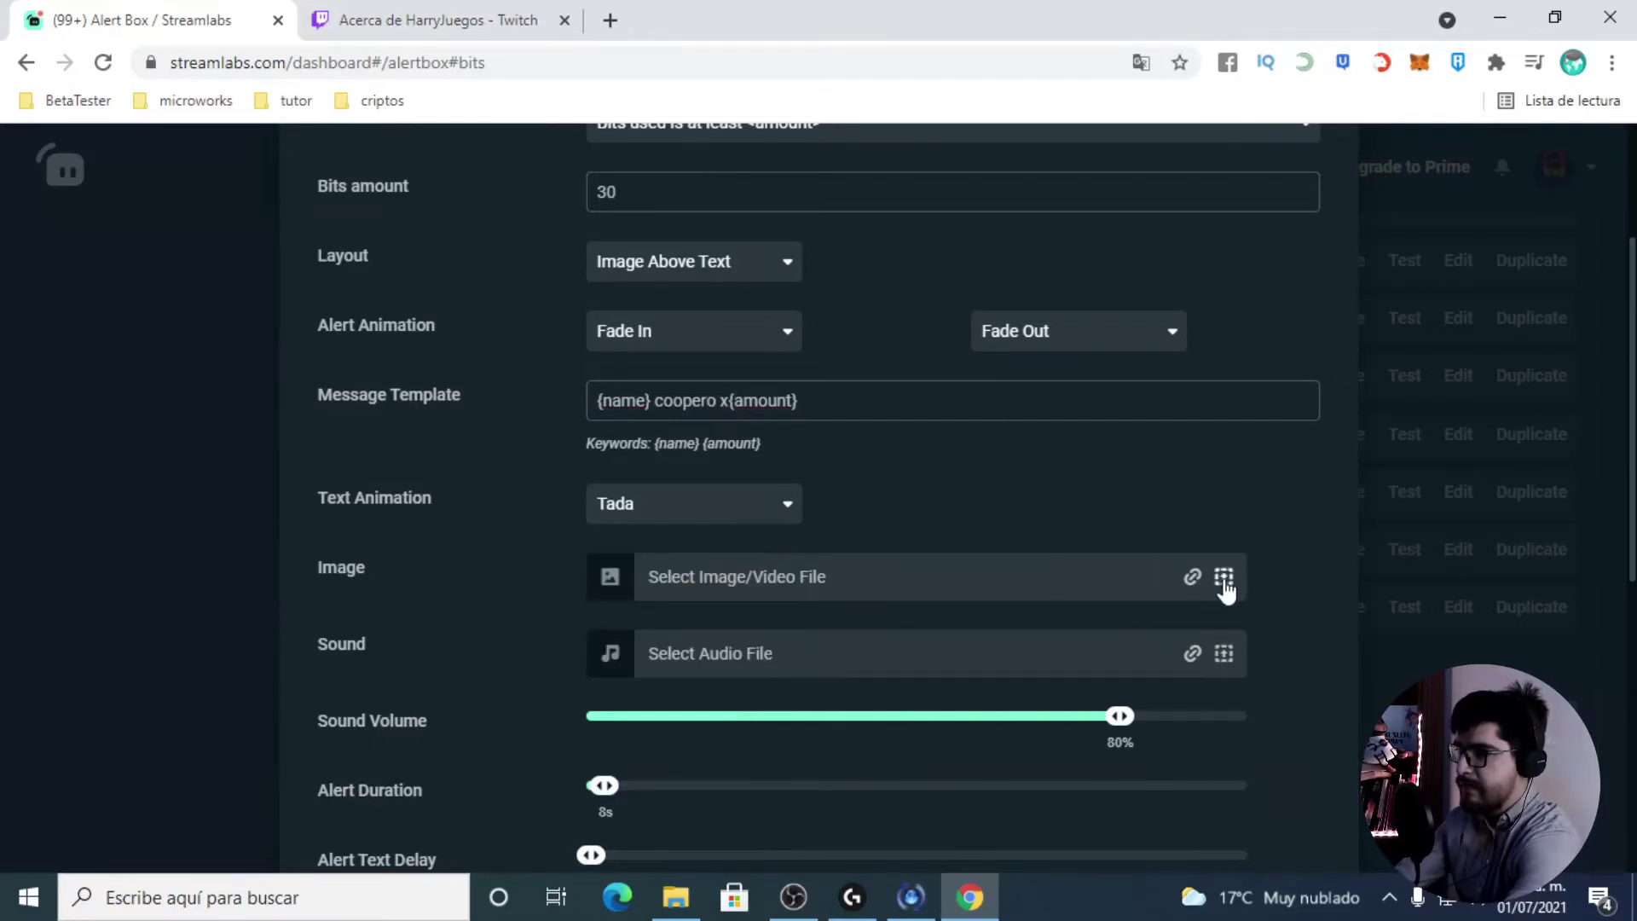
{"action": "left_click", "coordinate": [499, 288]}
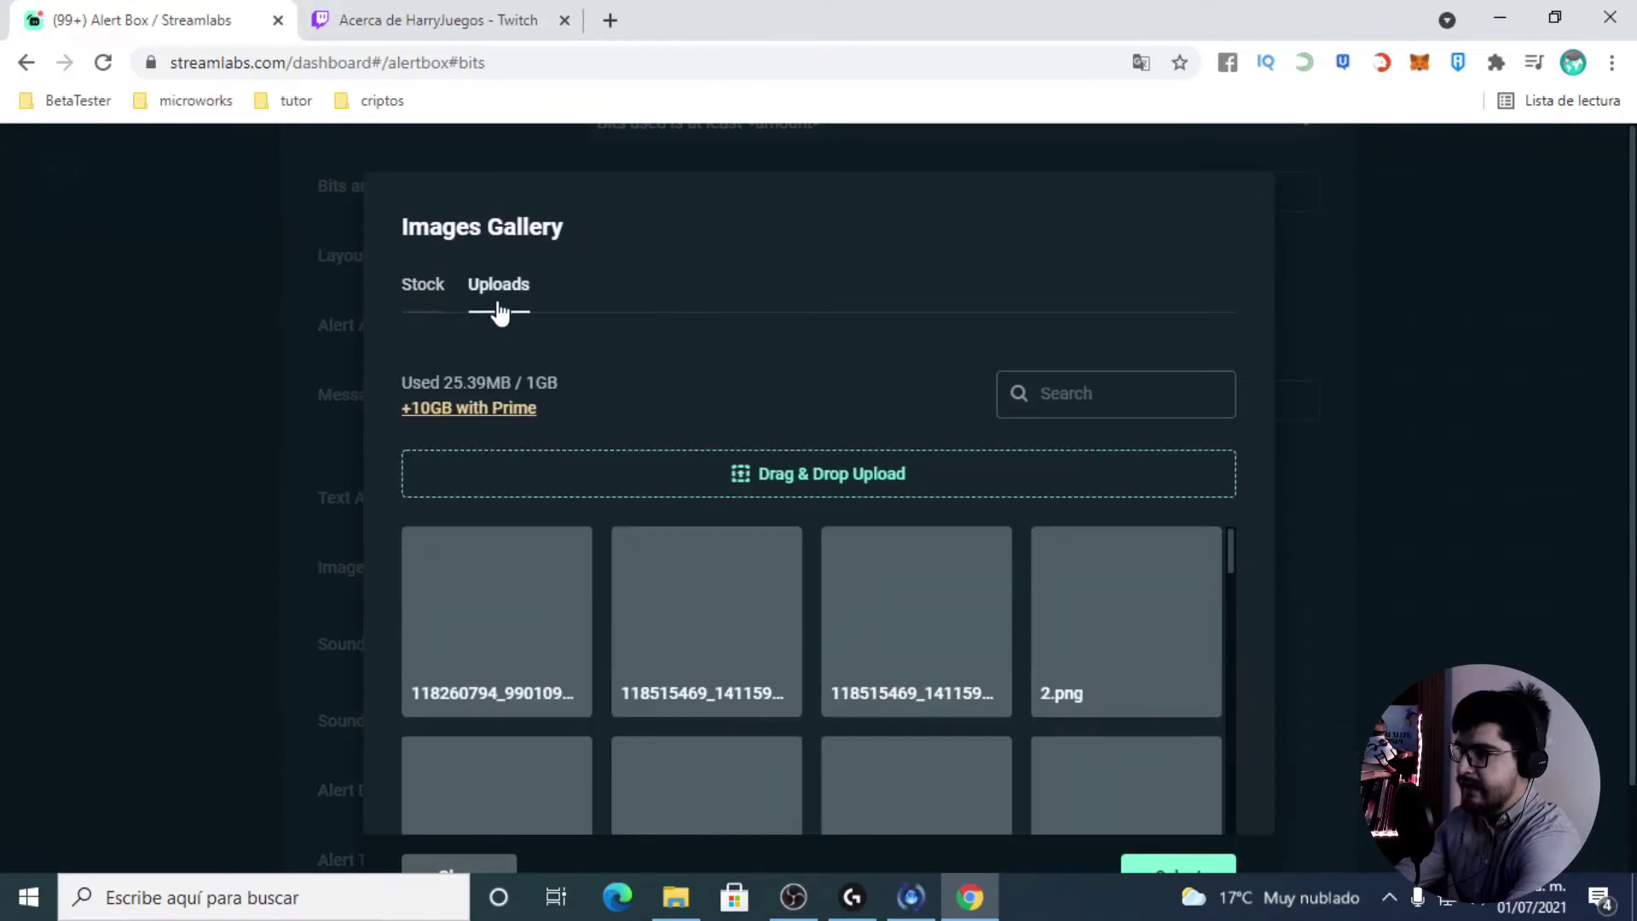
{"action": "scroll", "coordinate": [785, 486], "scroll_direction": "down", "scroll_amount": 1}
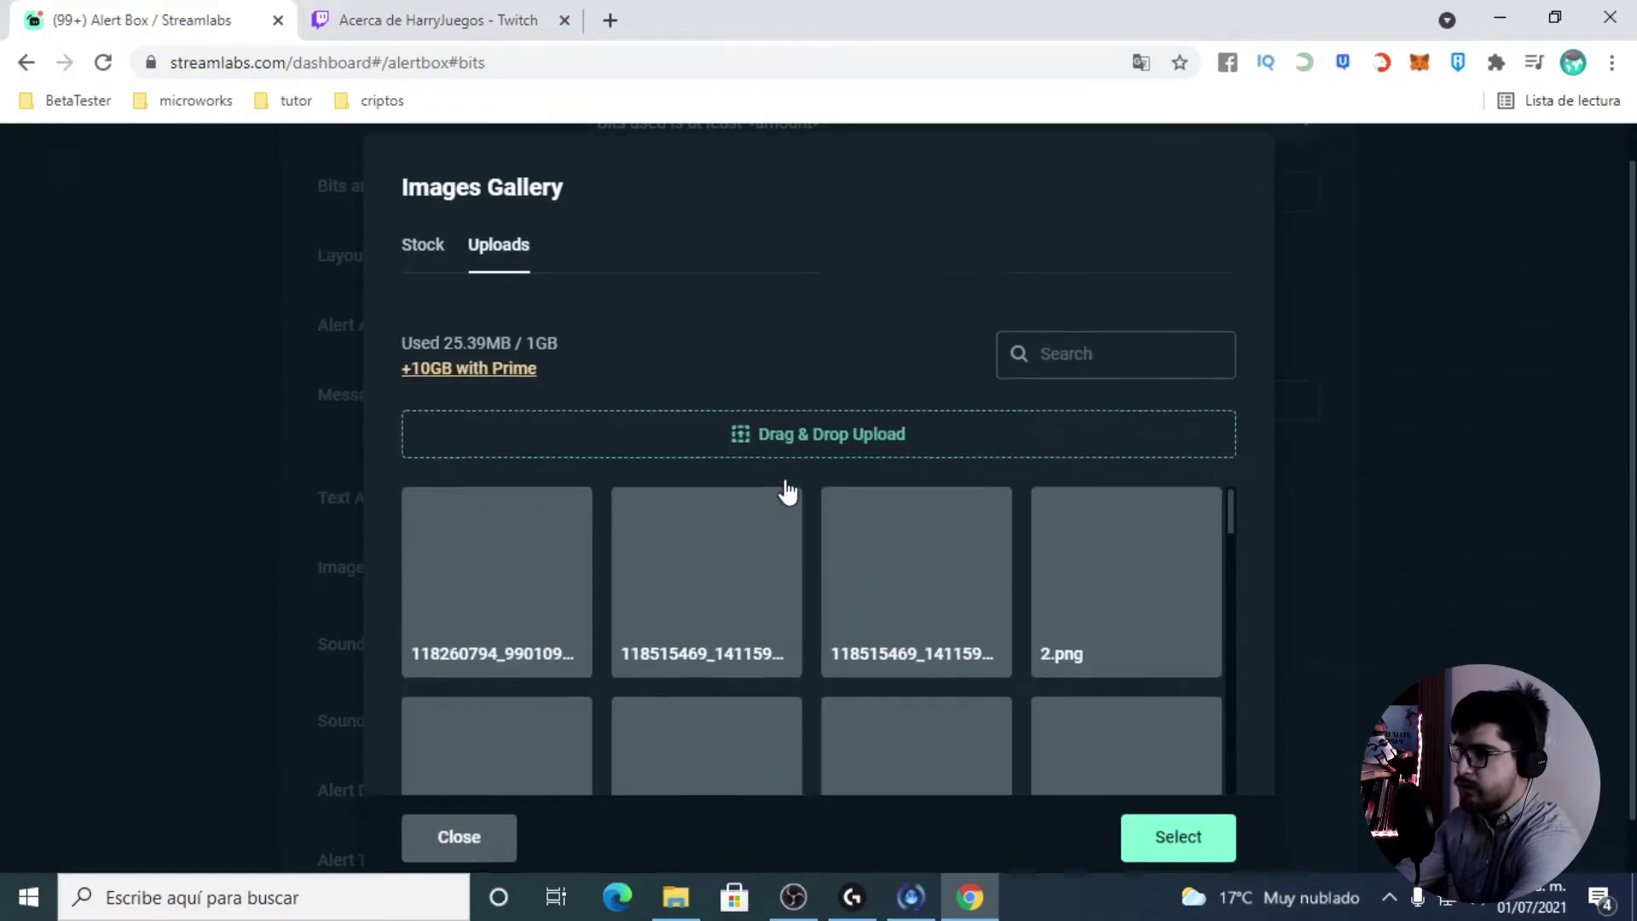
{"action": "left_click", "coordinate": [457, 782]}
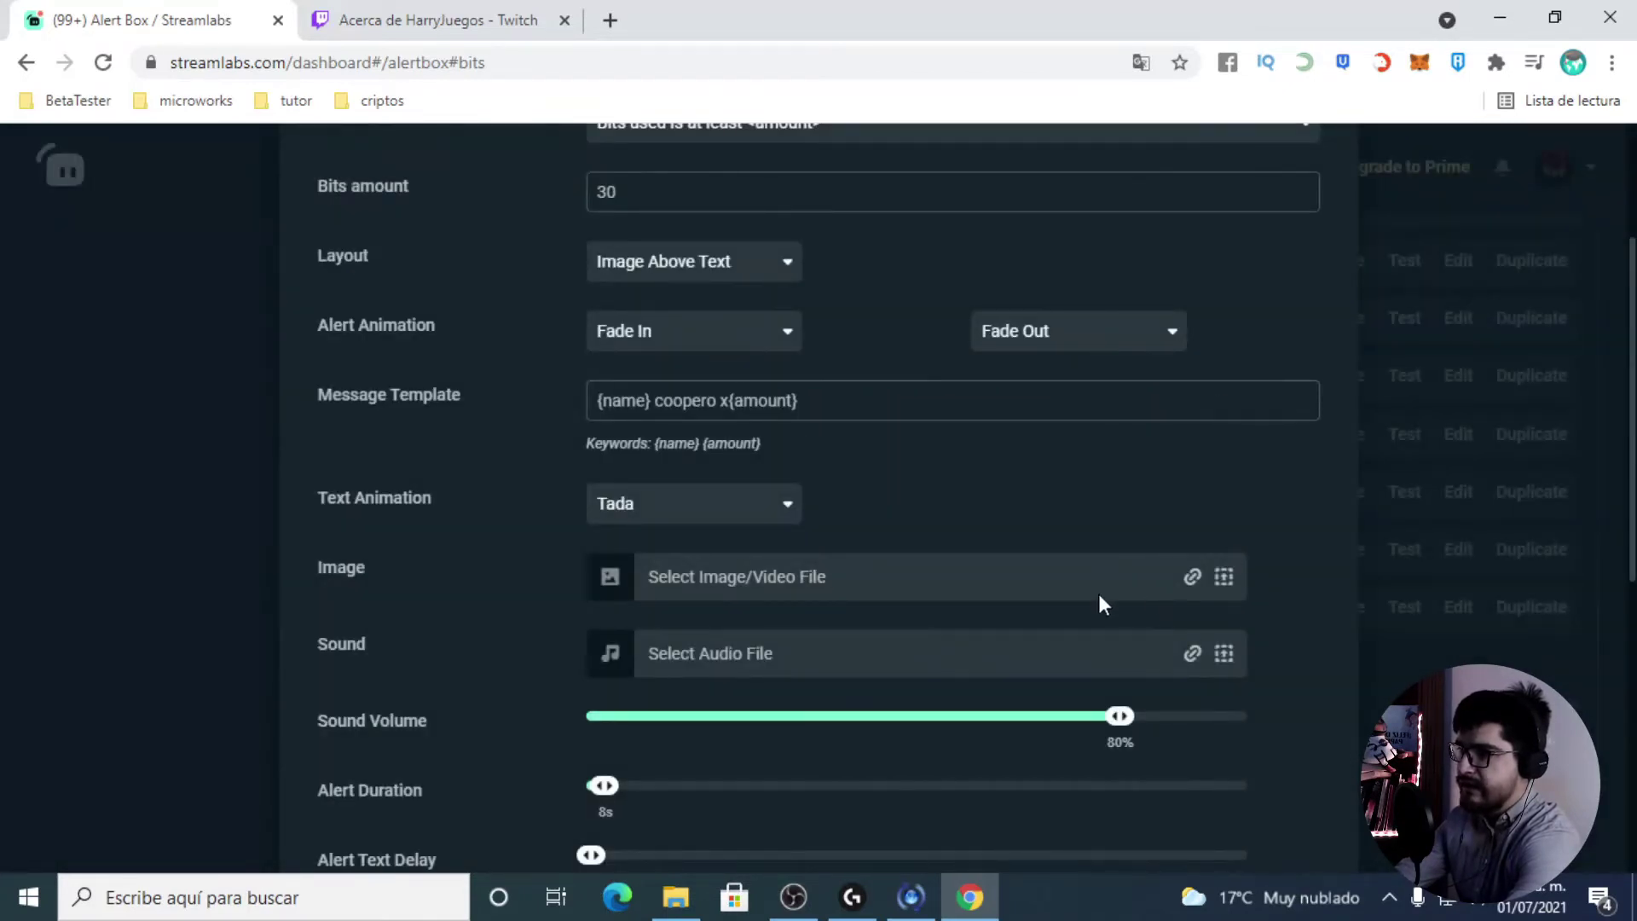
Step: Save the 30 bits variation and save the alert box settings
{"action": "scroll", "coordinate": [681, 659], "scroll_direction": "down", "scroll_amount": 4}
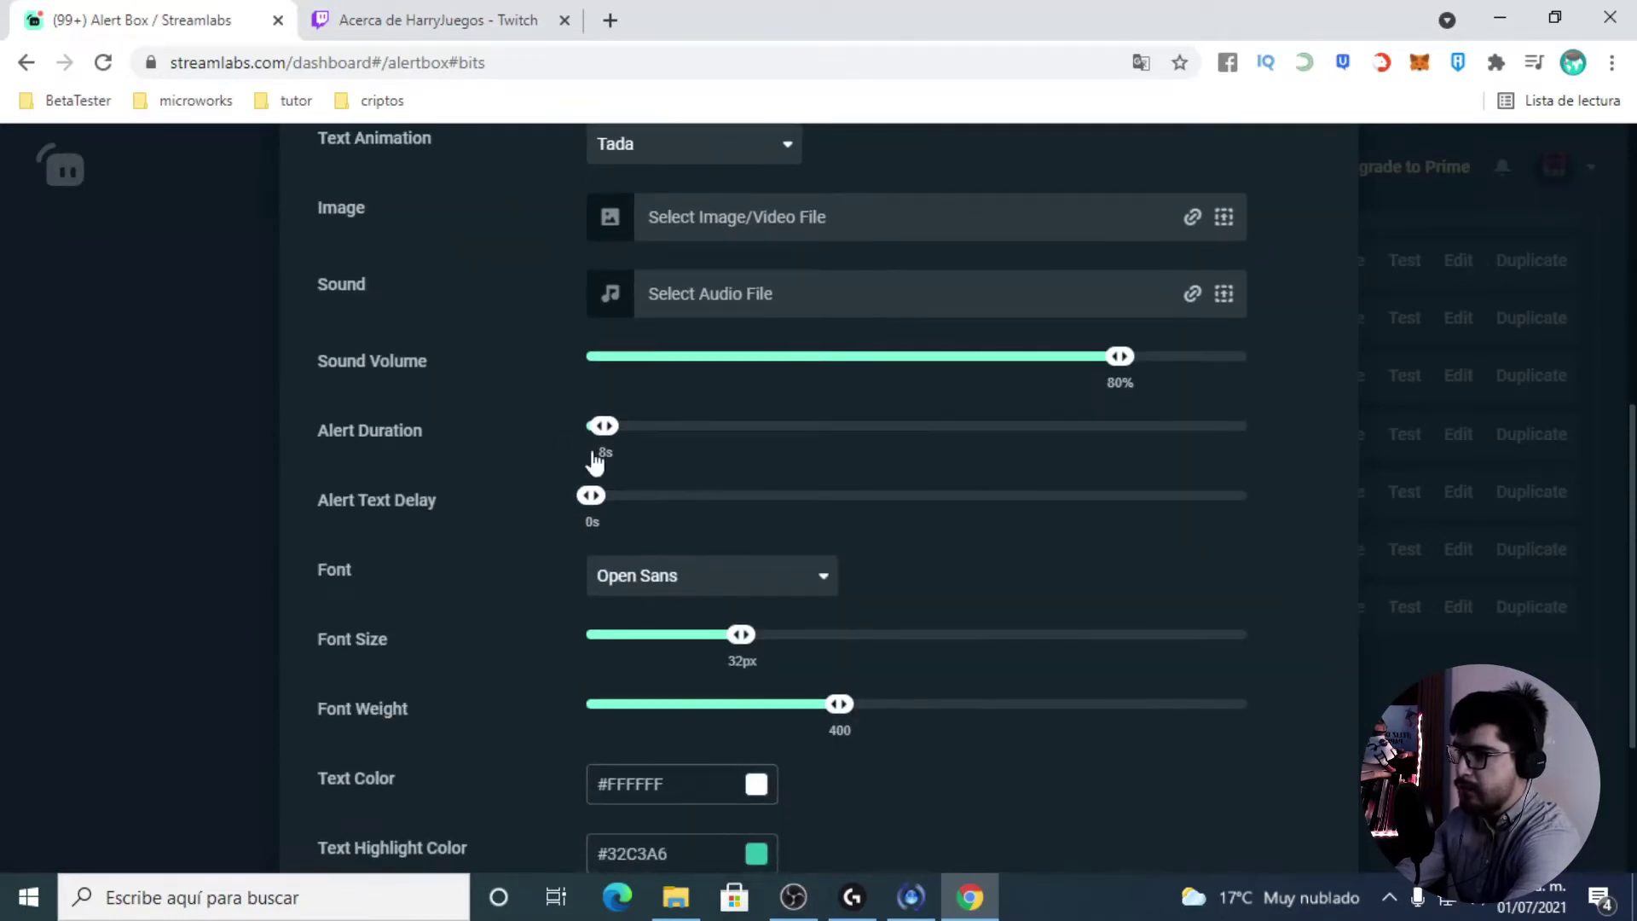
{"action": "scroll", "coordinate": [550, 546], "scroll_direction": "down", "scroll_amount": 3}
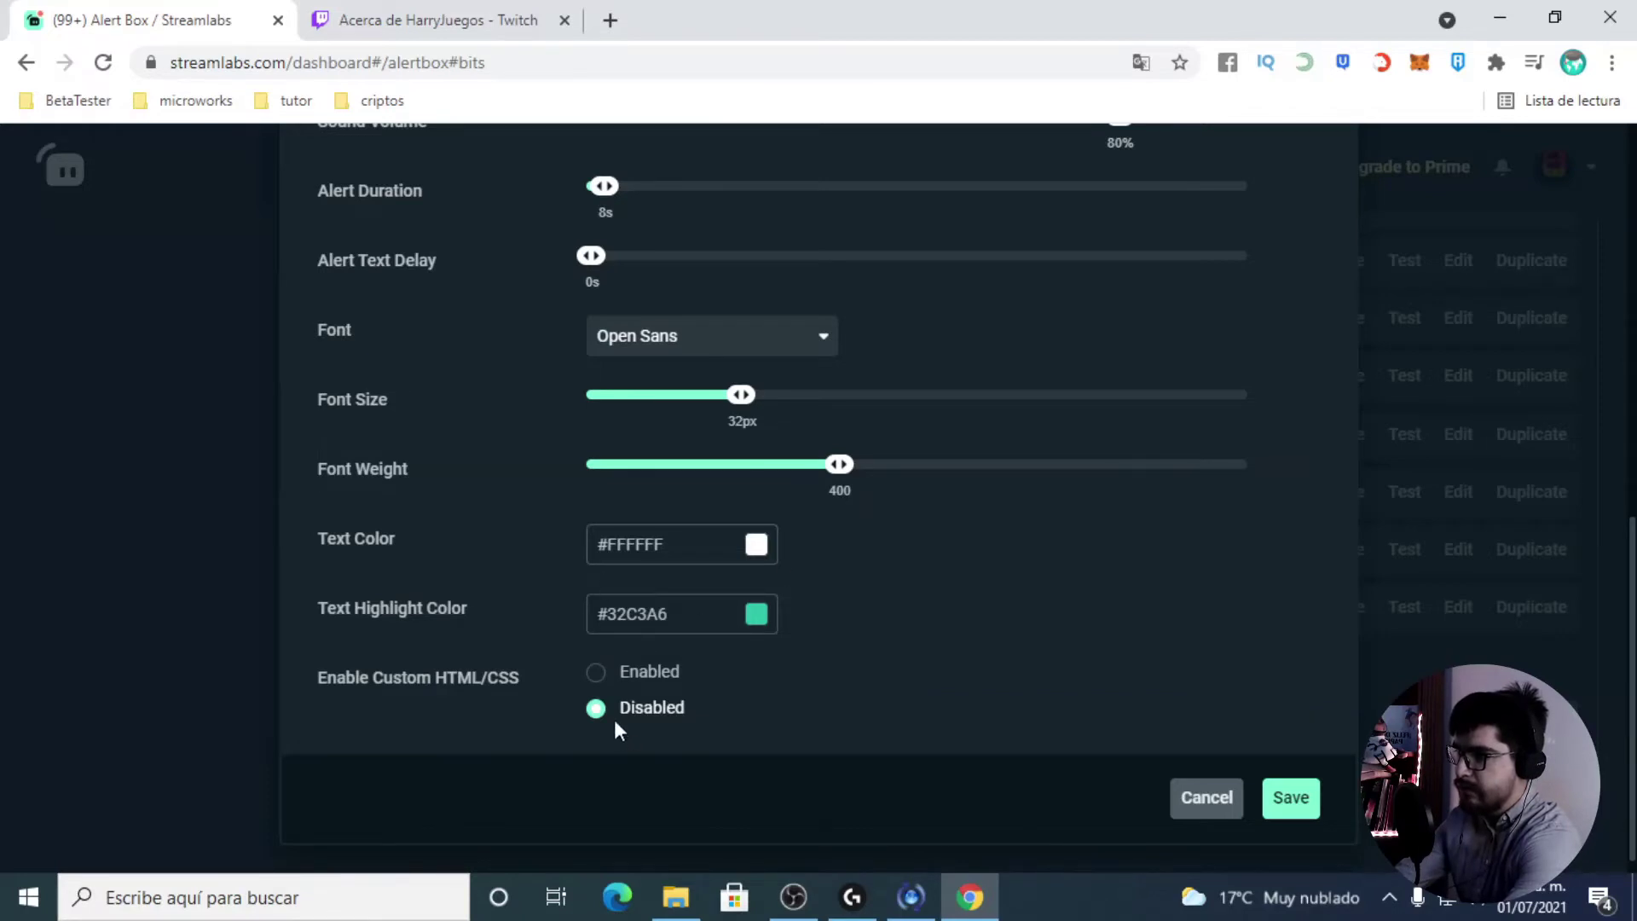
{"action": "scroll", "coordinate": [1156, 827], "scroll_direction": "down", "scroll_amount": 1}
{"action": "left_click", "coordinate": [1290, 778]}
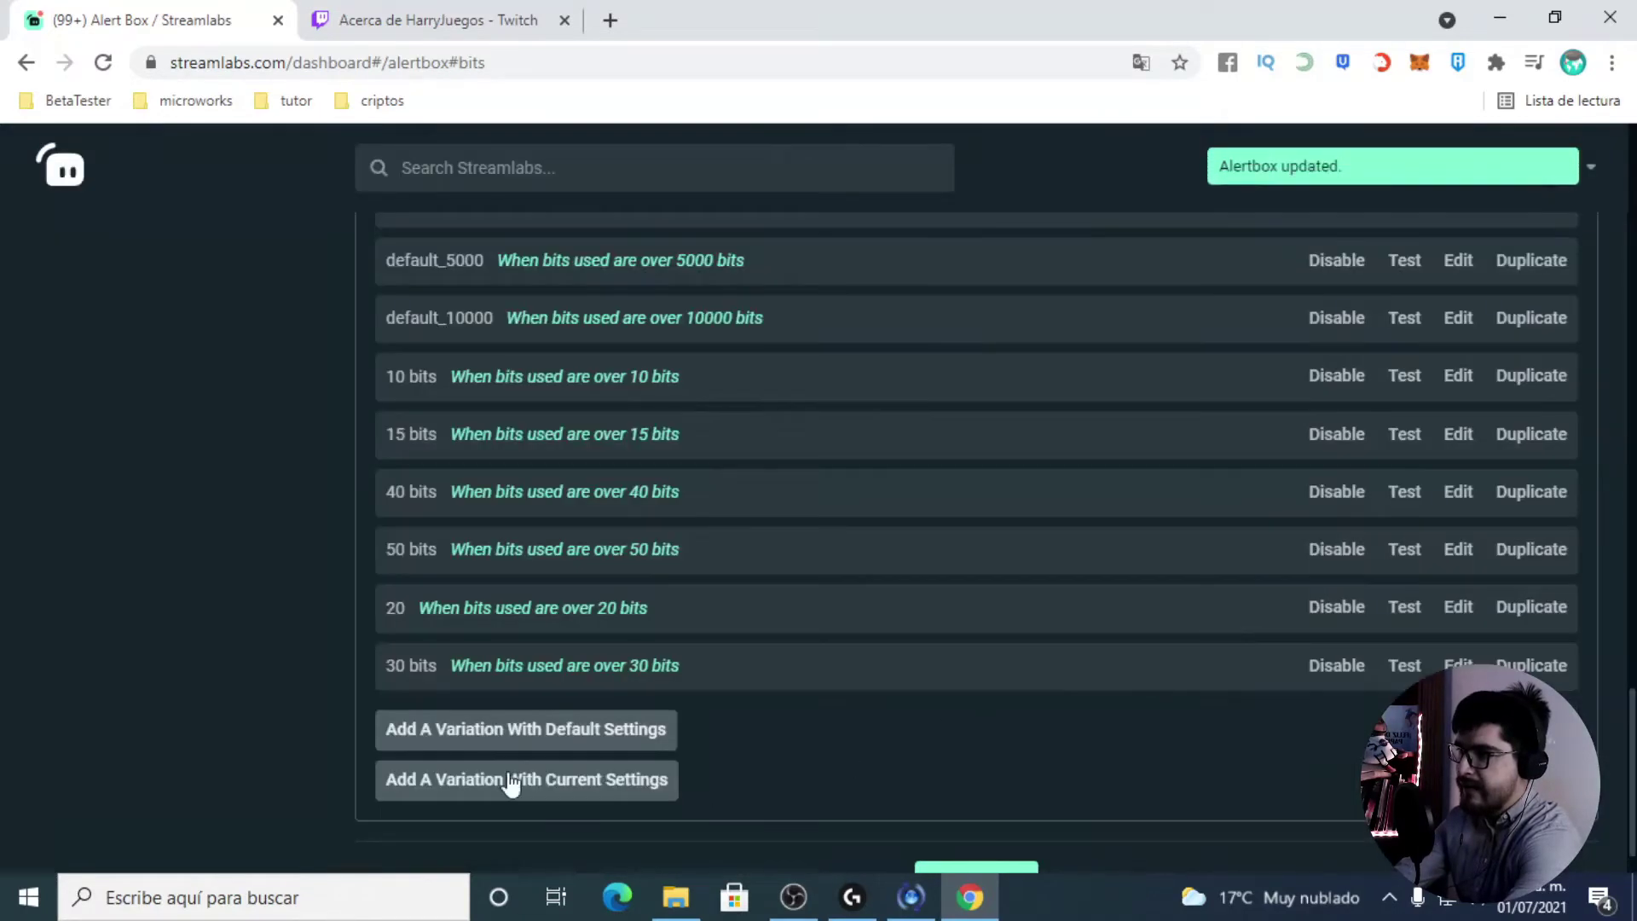
{"action": "scroll", "coordinate": [1084, 706], "scroll_direction": "down", "scroll_amount": 1}
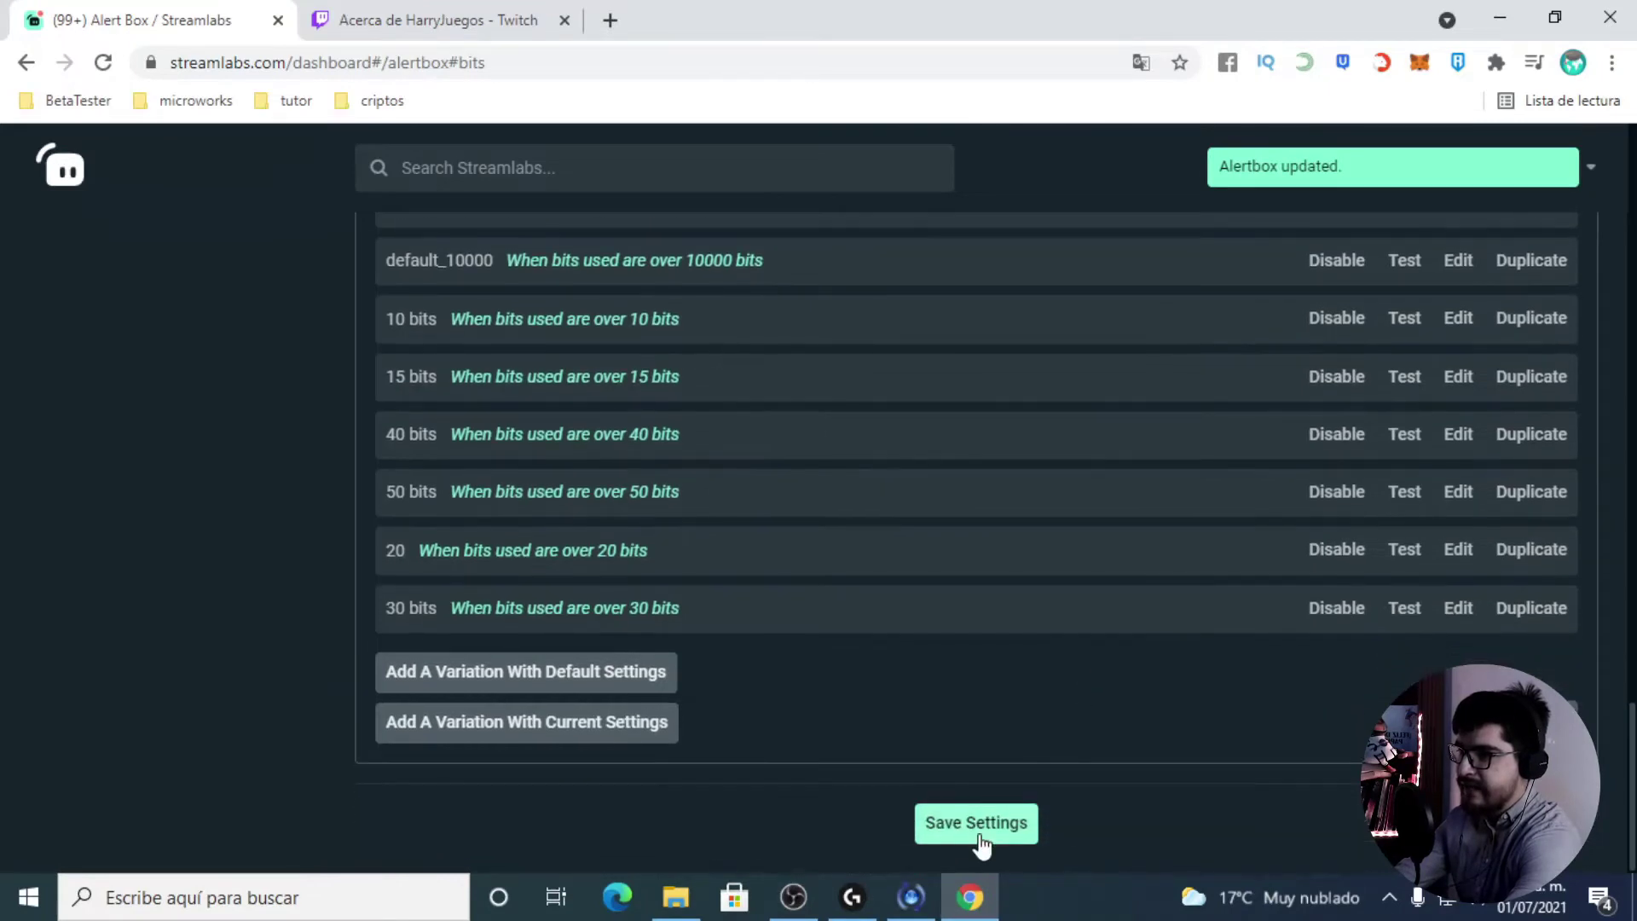
{"action": "left_click", "coordinate": [979, 832]}
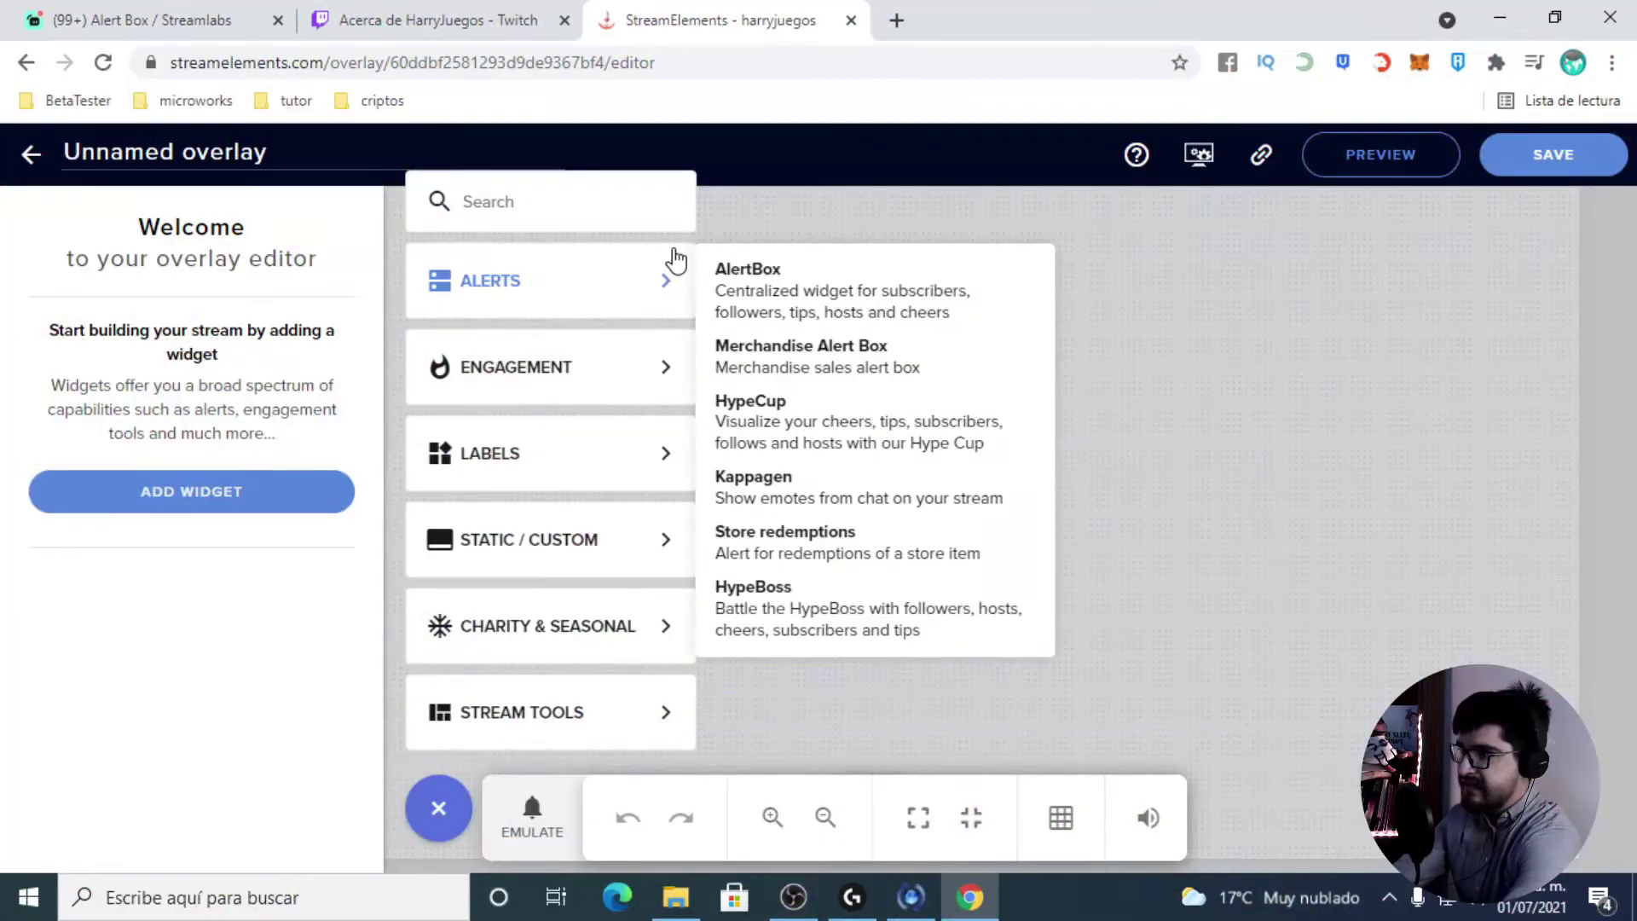
Step: In the StreamElements overlay editor, add an AlertBox widget and open the cheer alert's variations settings
{"action": "left_click", "coordinate": [777, 275]}
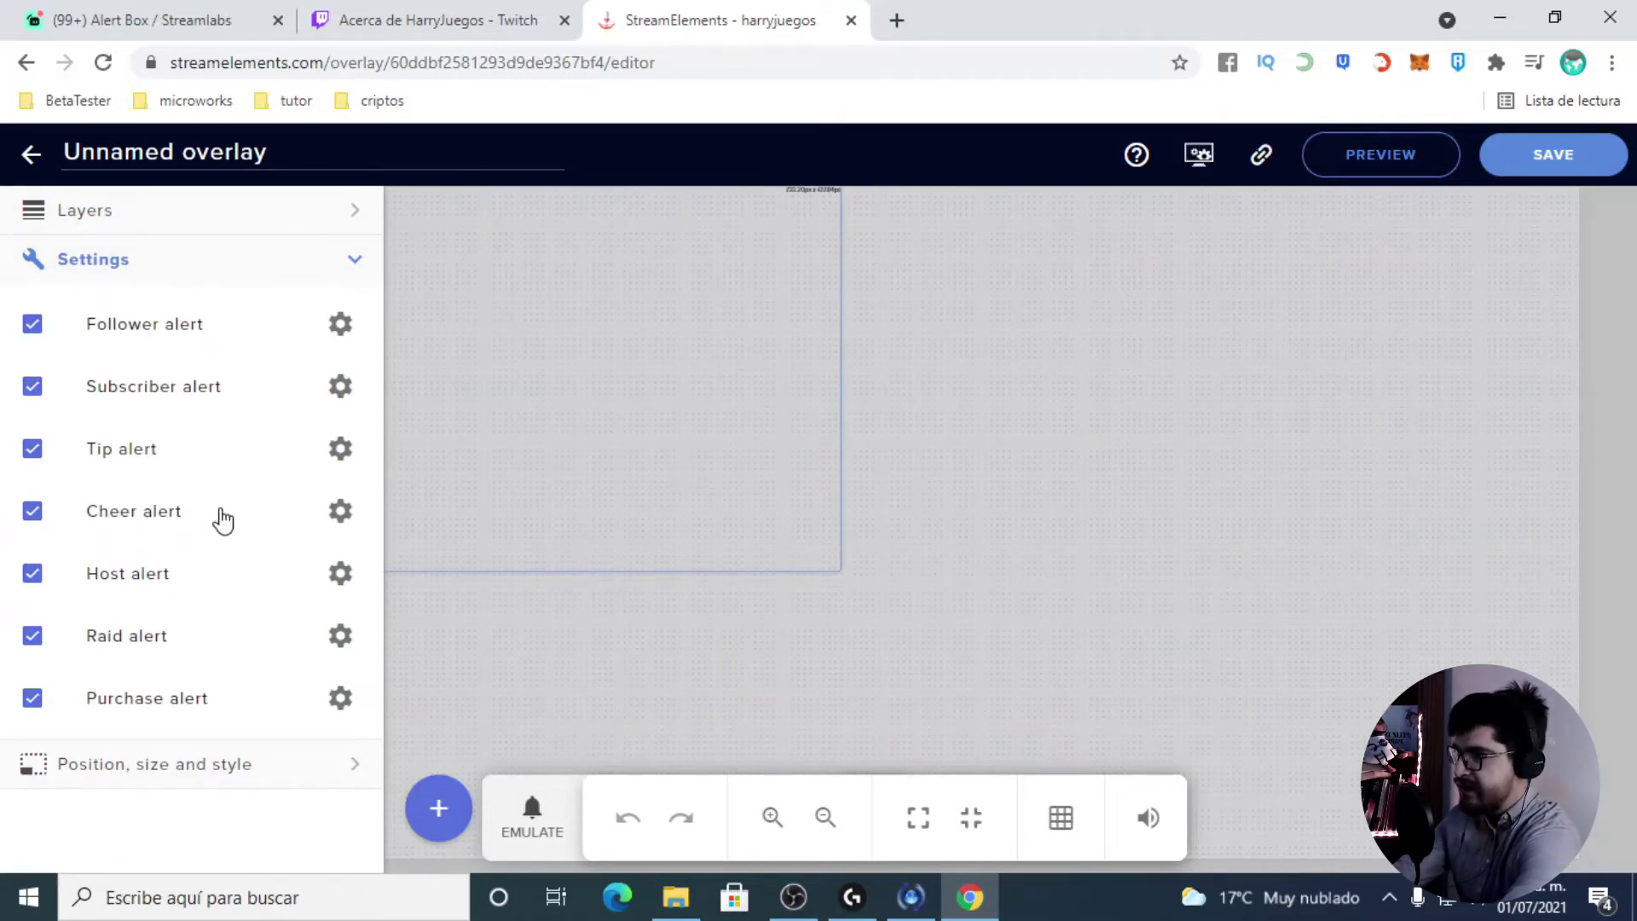
{"action": "left_click", "coordinate": [341, 514]}
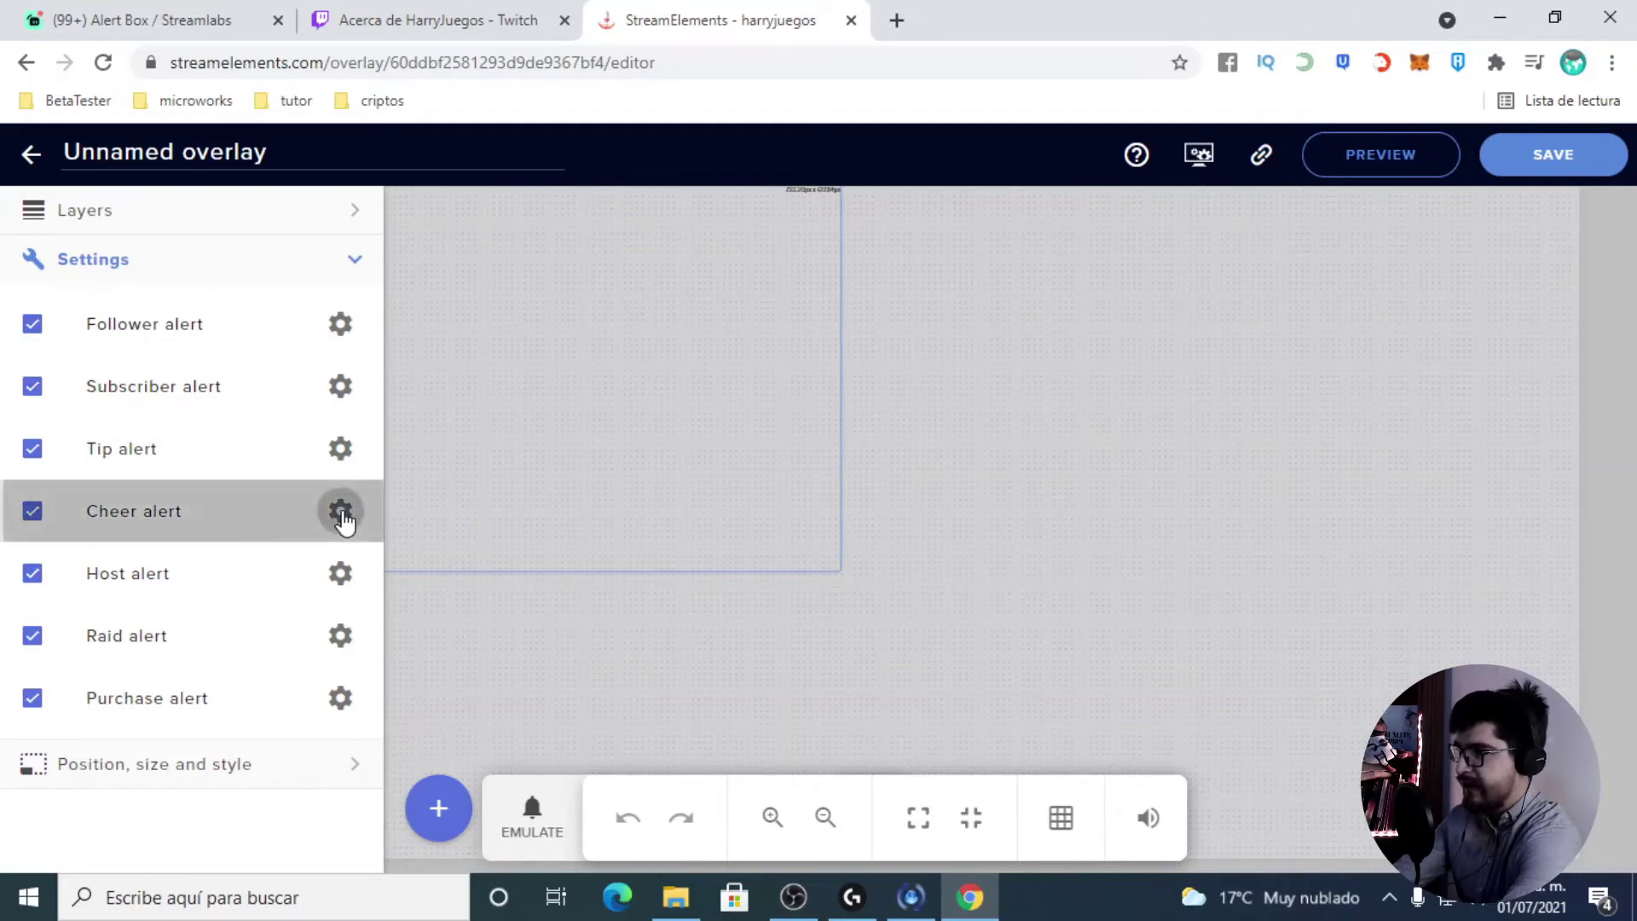
{"action": "scroll", "coordinate": [272, 535], "scroll_direction": "down", "scroll_amount": 5}
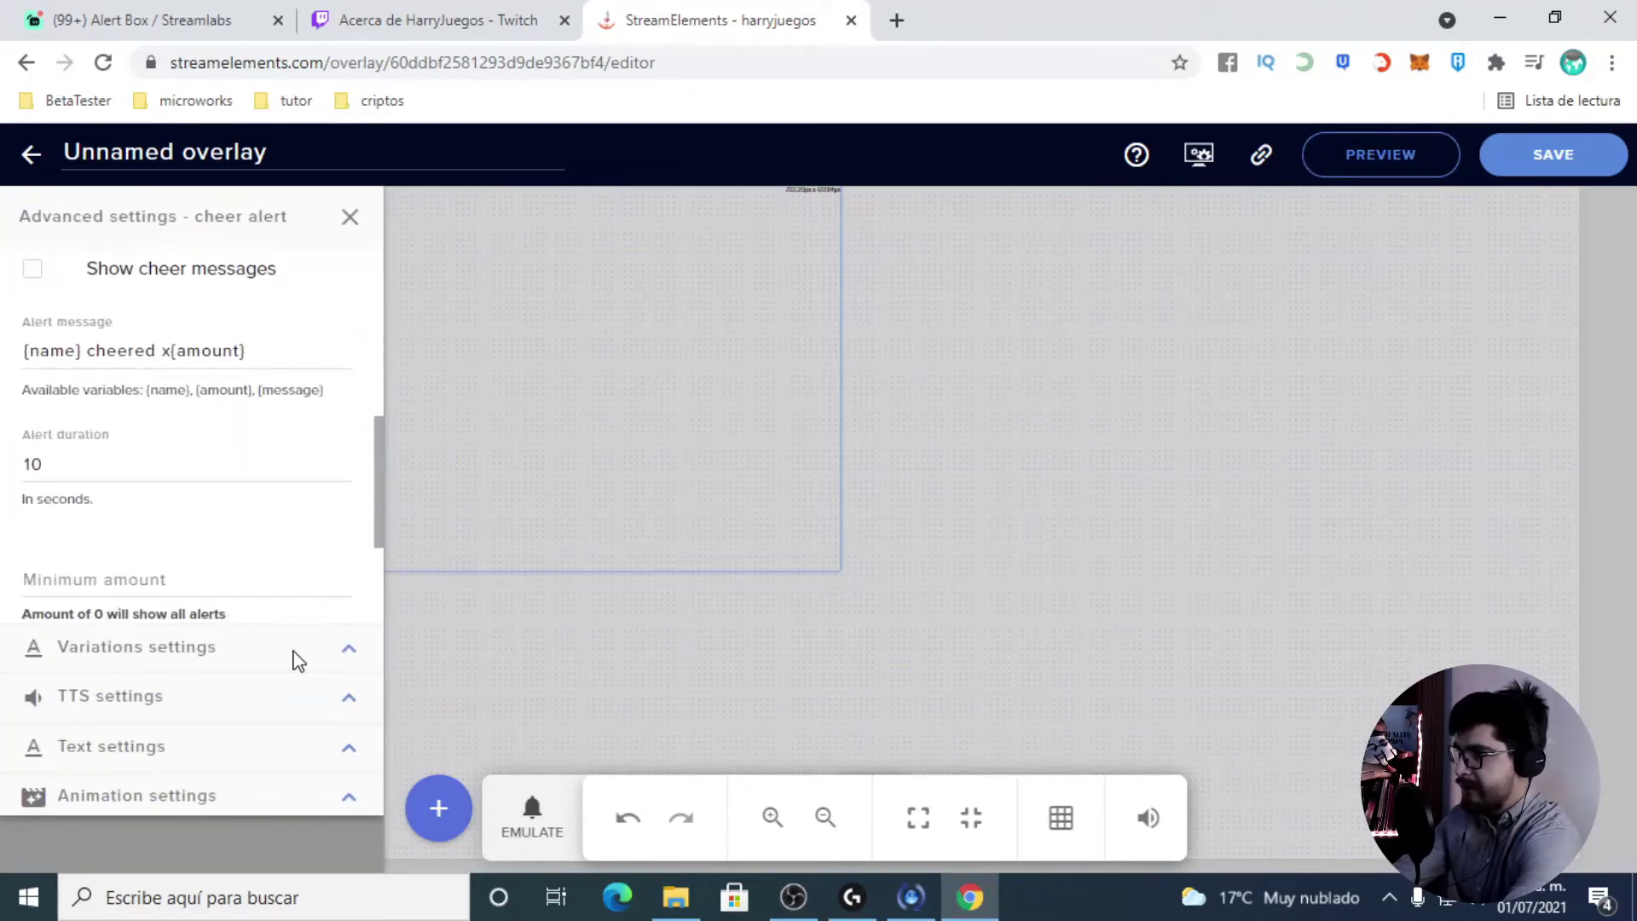
{"action": "left_click", "coordinate": [350, 650]}
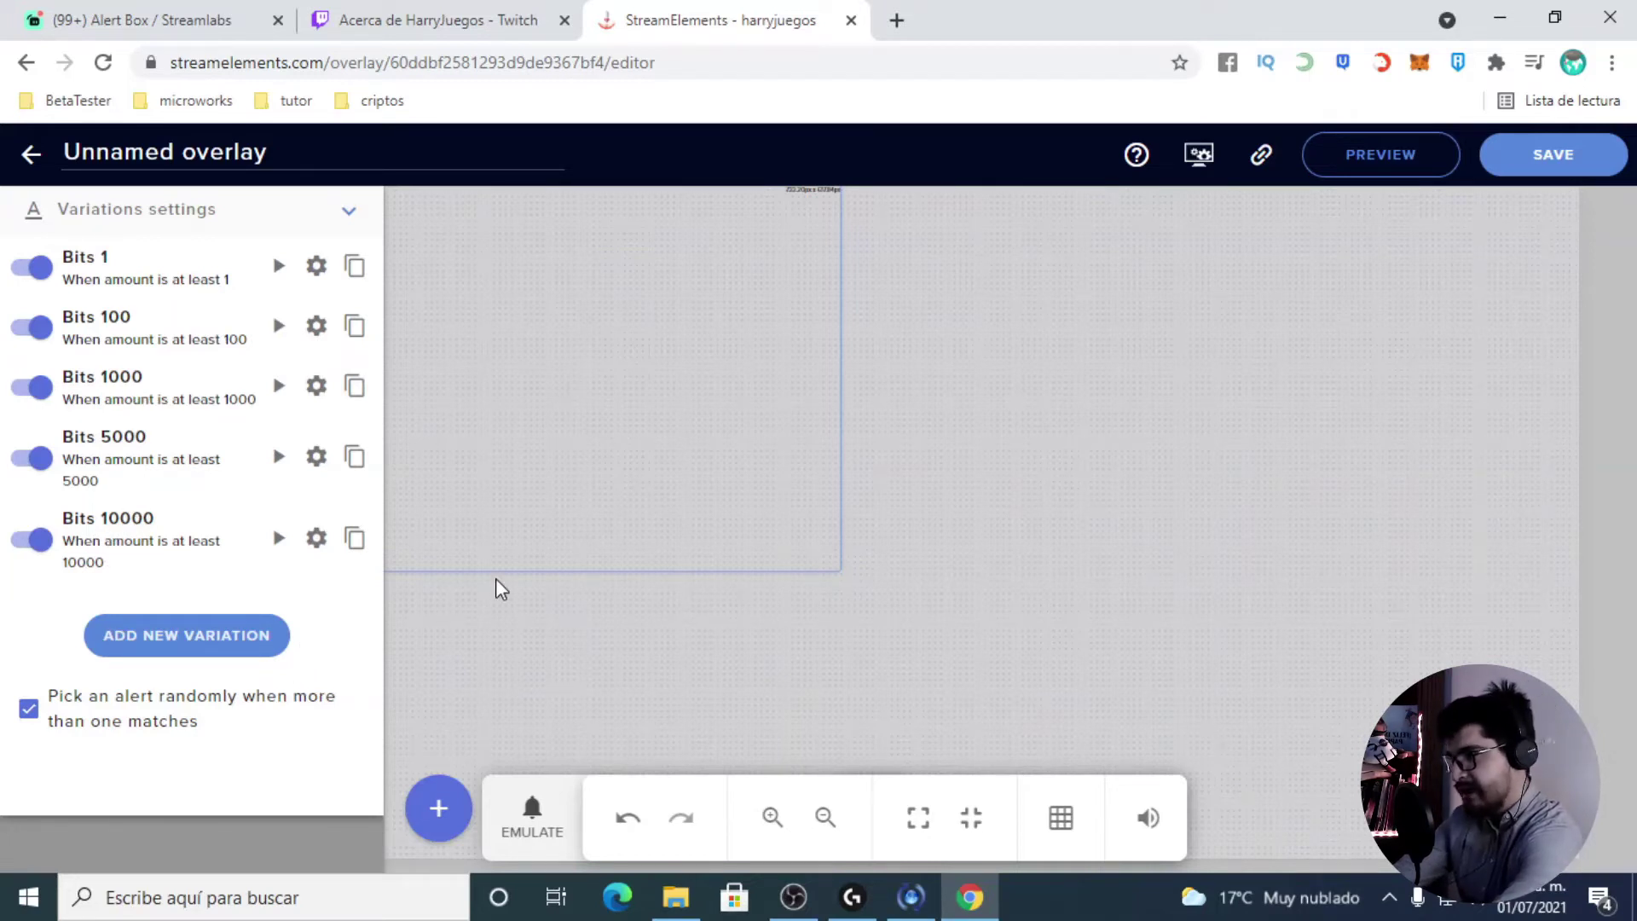
Step: Add a new cheer alert variation starting from blank and name it "30 bits"
{"action": "left_click", "coordinate": [175, 638]}
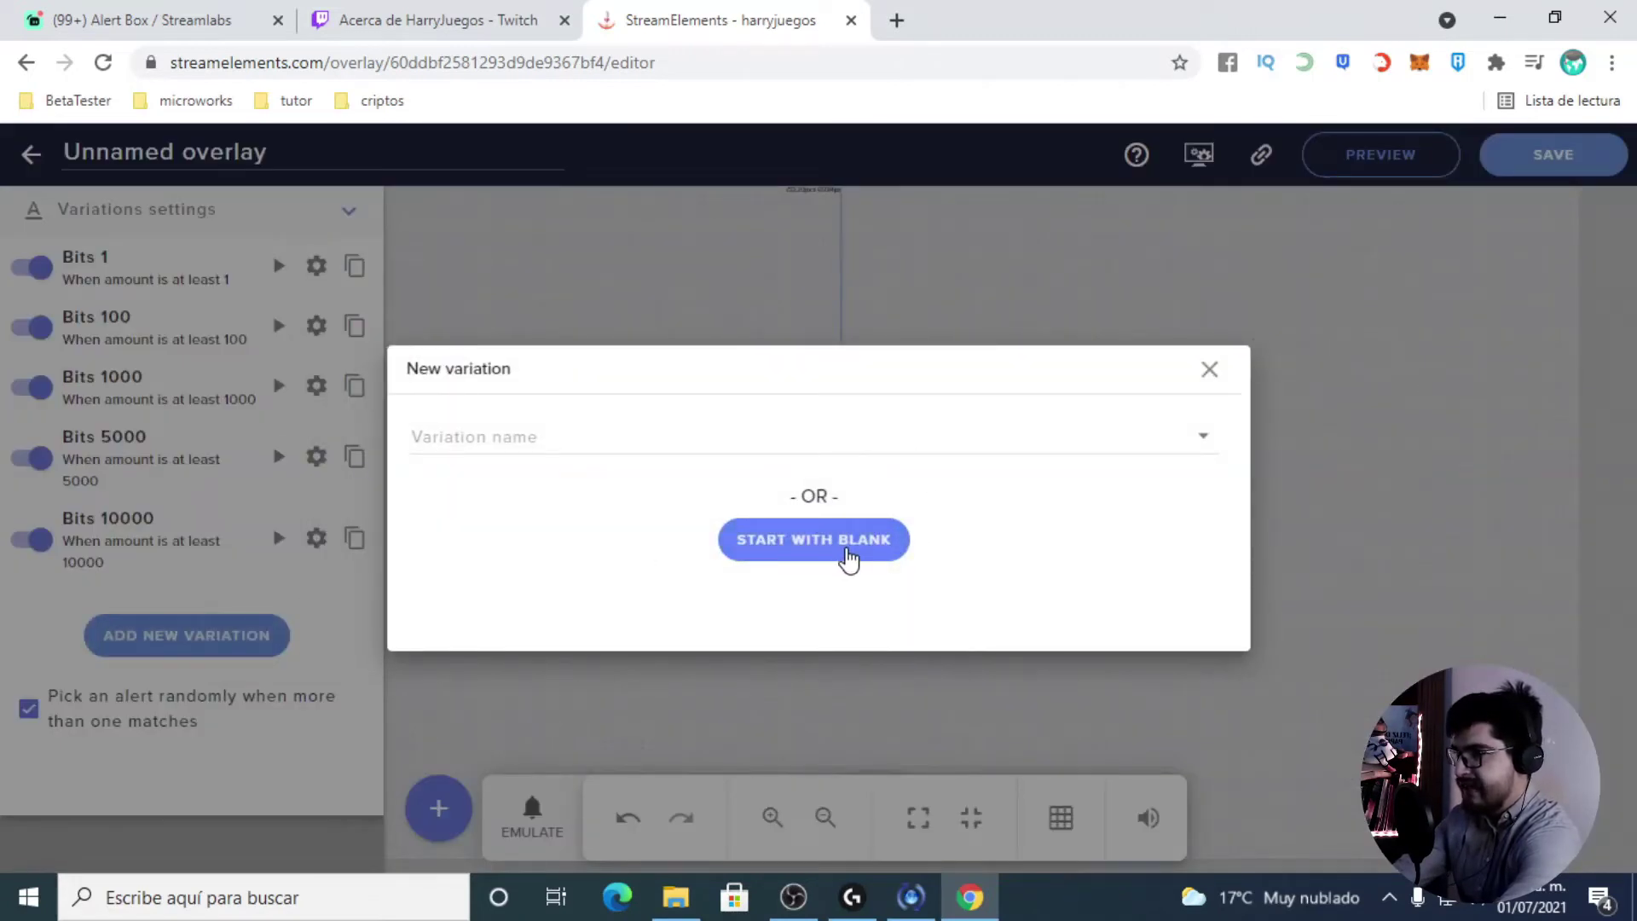
{"action": "left_click", "coordinate": [1173, 439]}
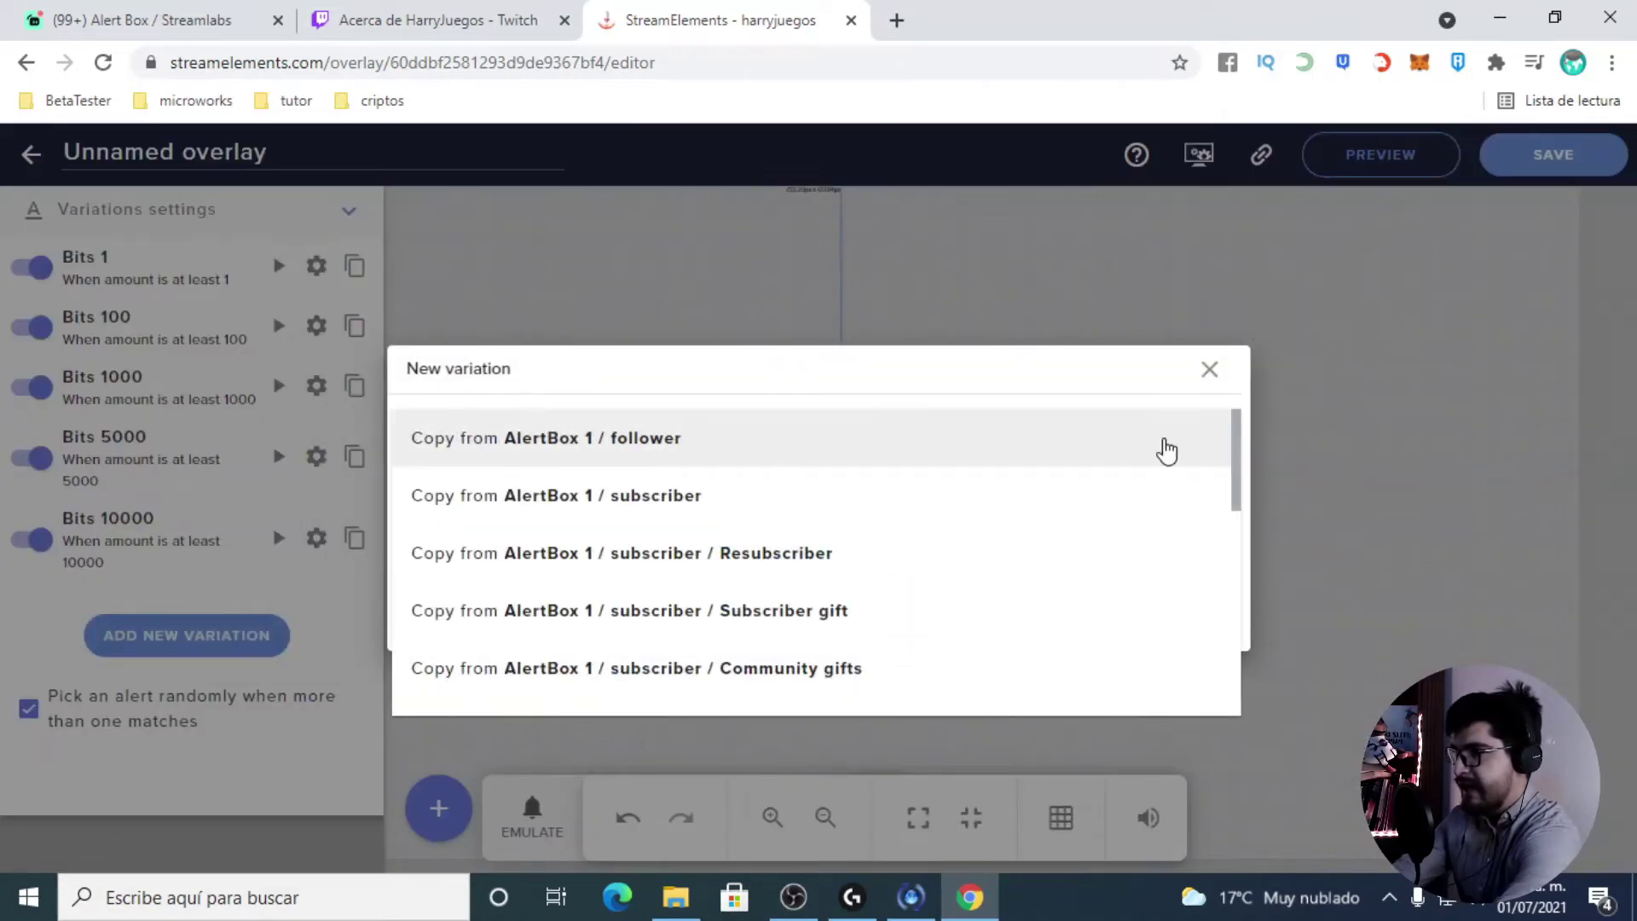
{"action": "left_click", "coordinate": [1065, 373]}
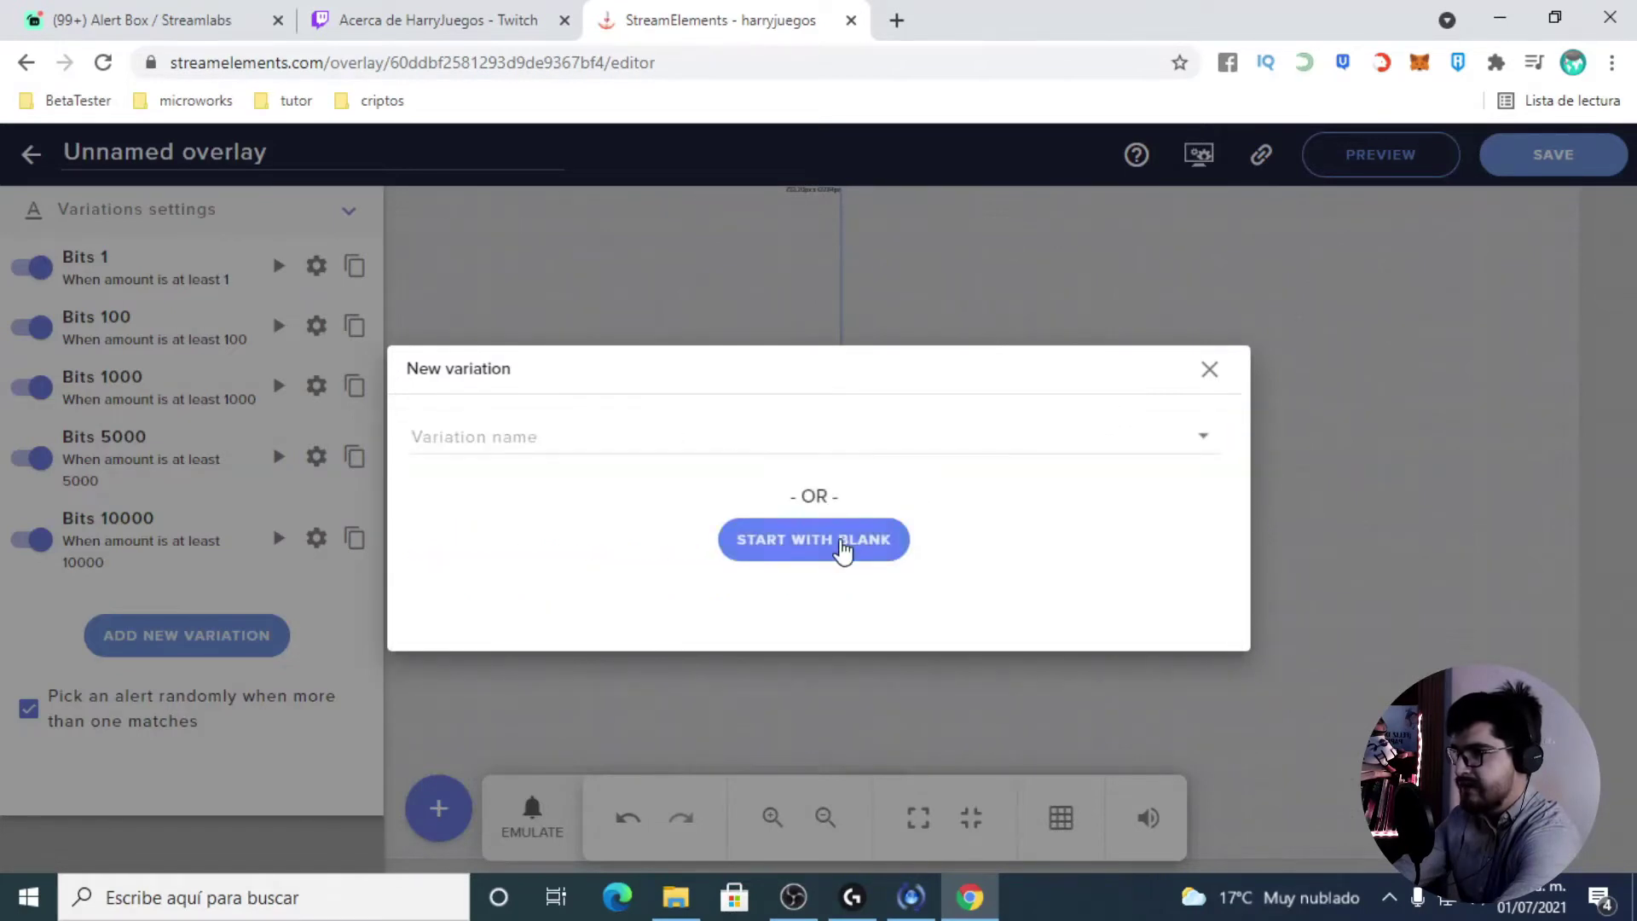
{"action": "left_click", "coordinate": [841, 550]}
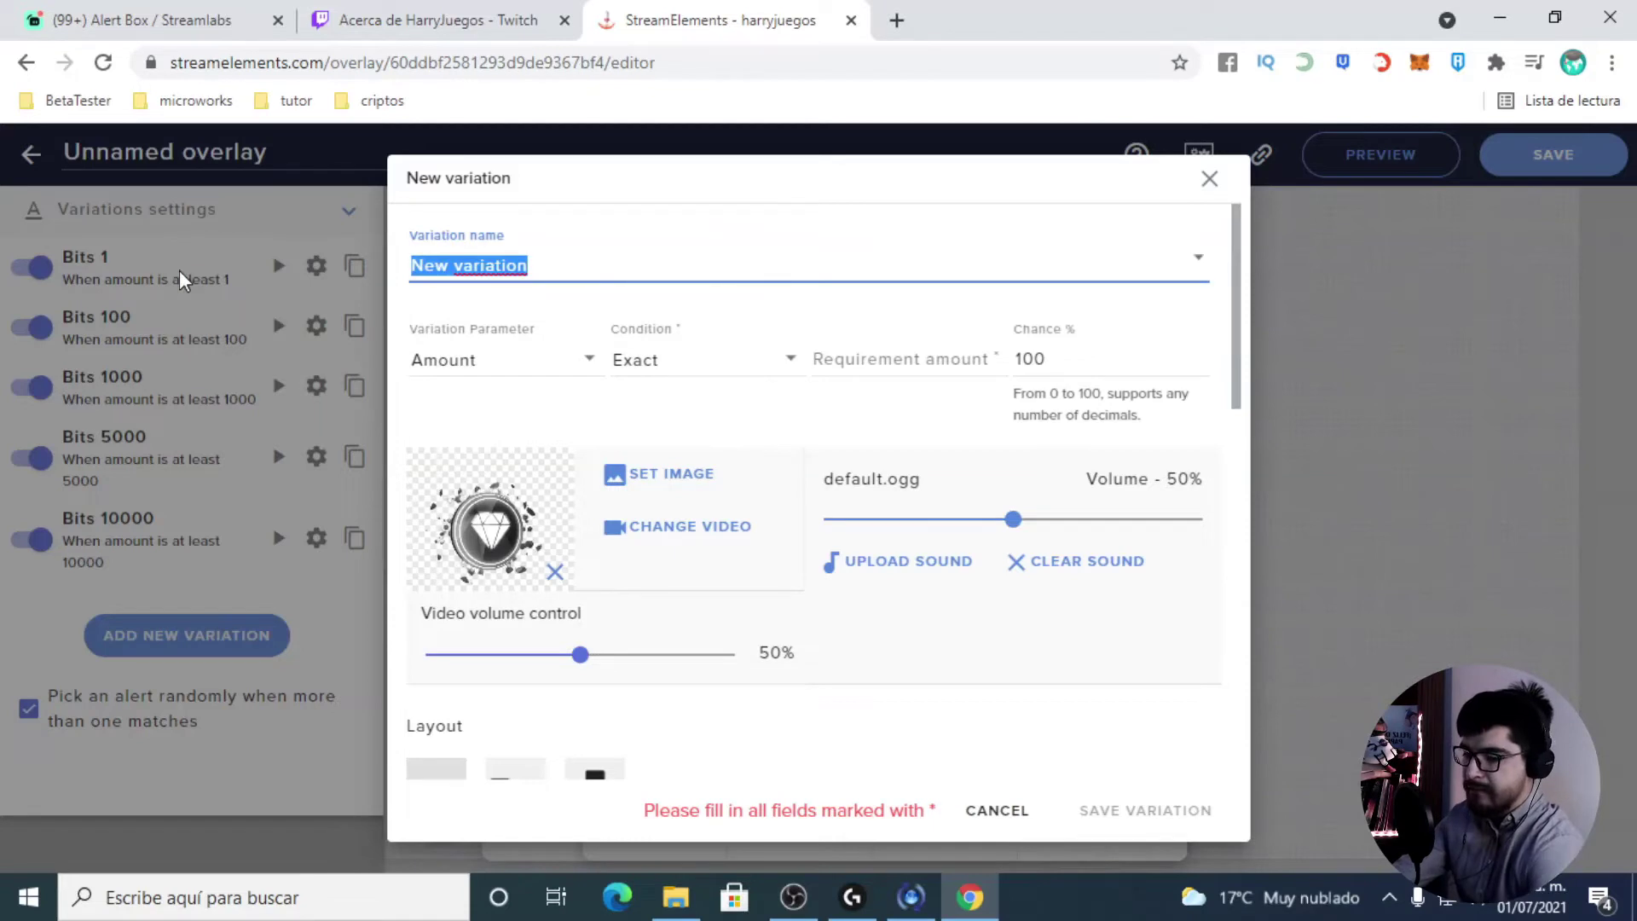
{"action": "type", "text": "30 bits"}
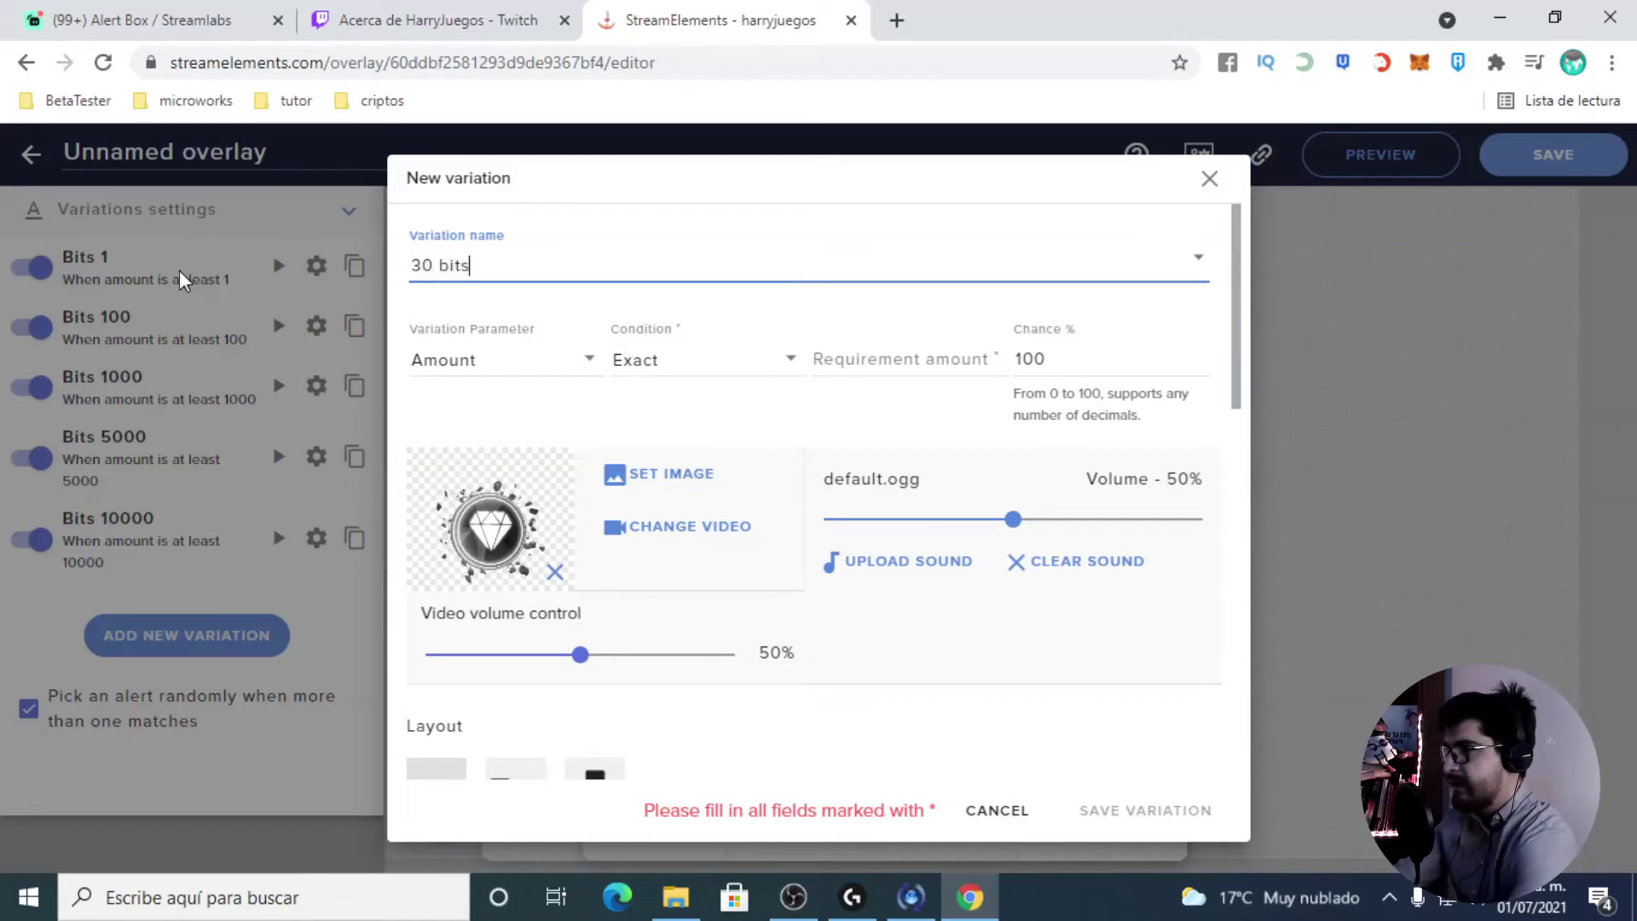
{"action": "key", "text": "Tab"}
{"action": "key", "text": "Tab"}
Step: Set the variation's condition to At least with a requirement amount of 30
{"action": "left_click", "coordinate": [754, 377]}
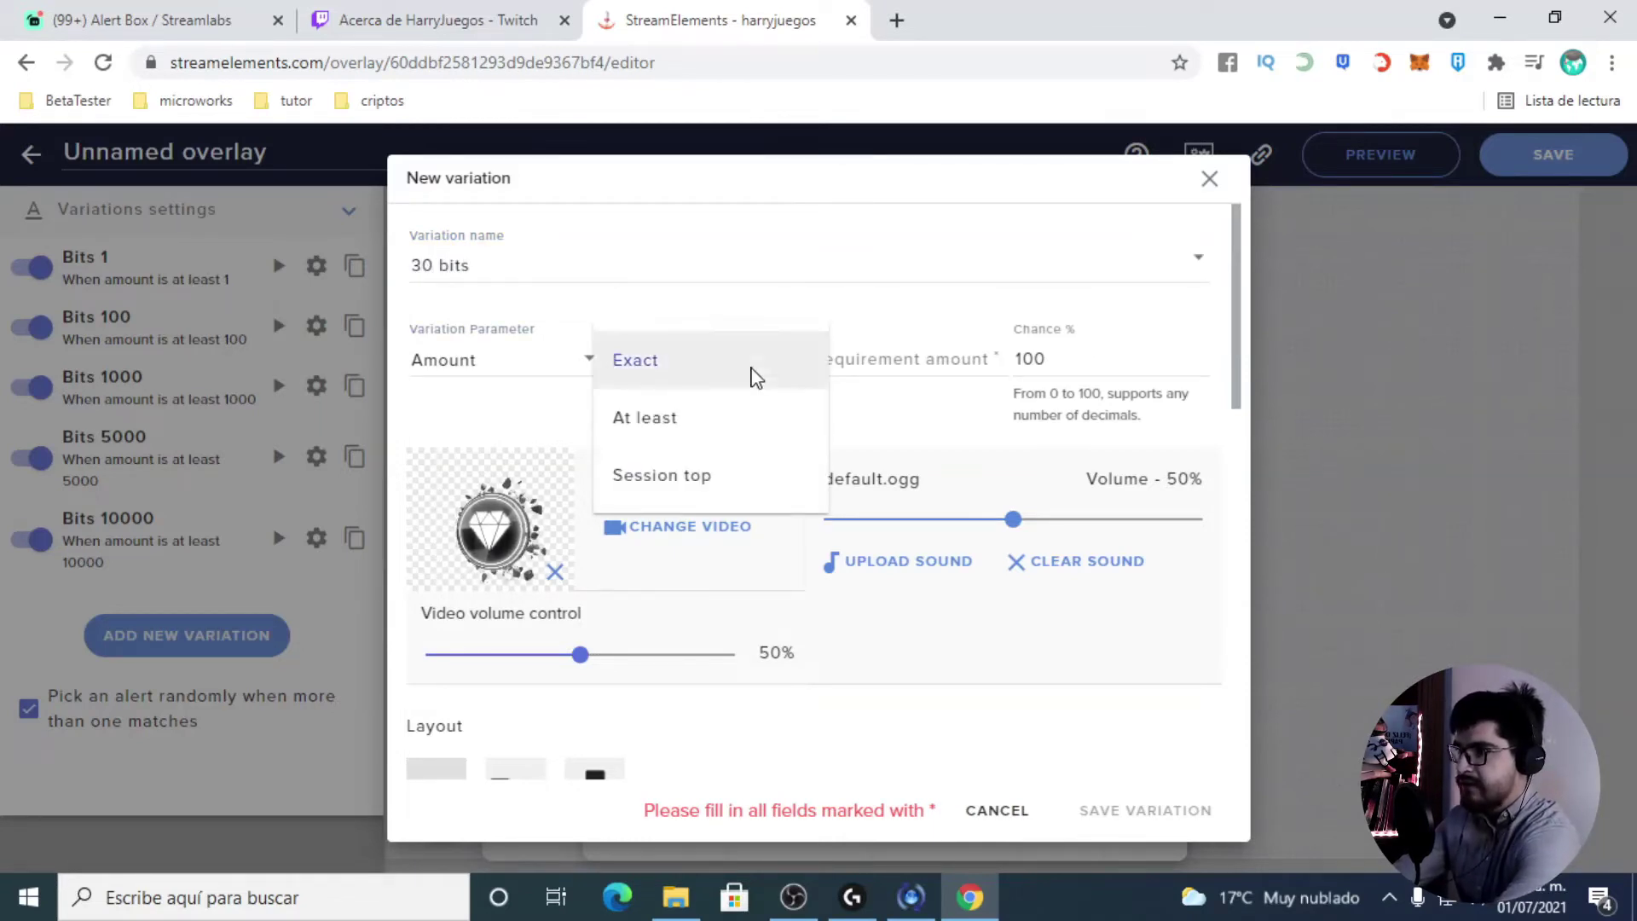
{"action": "left_click", "coordinate": [716, 431]}
{"action": "left_click", "coordinate": [913, 360]}
{"action": "type", "text": "30"}
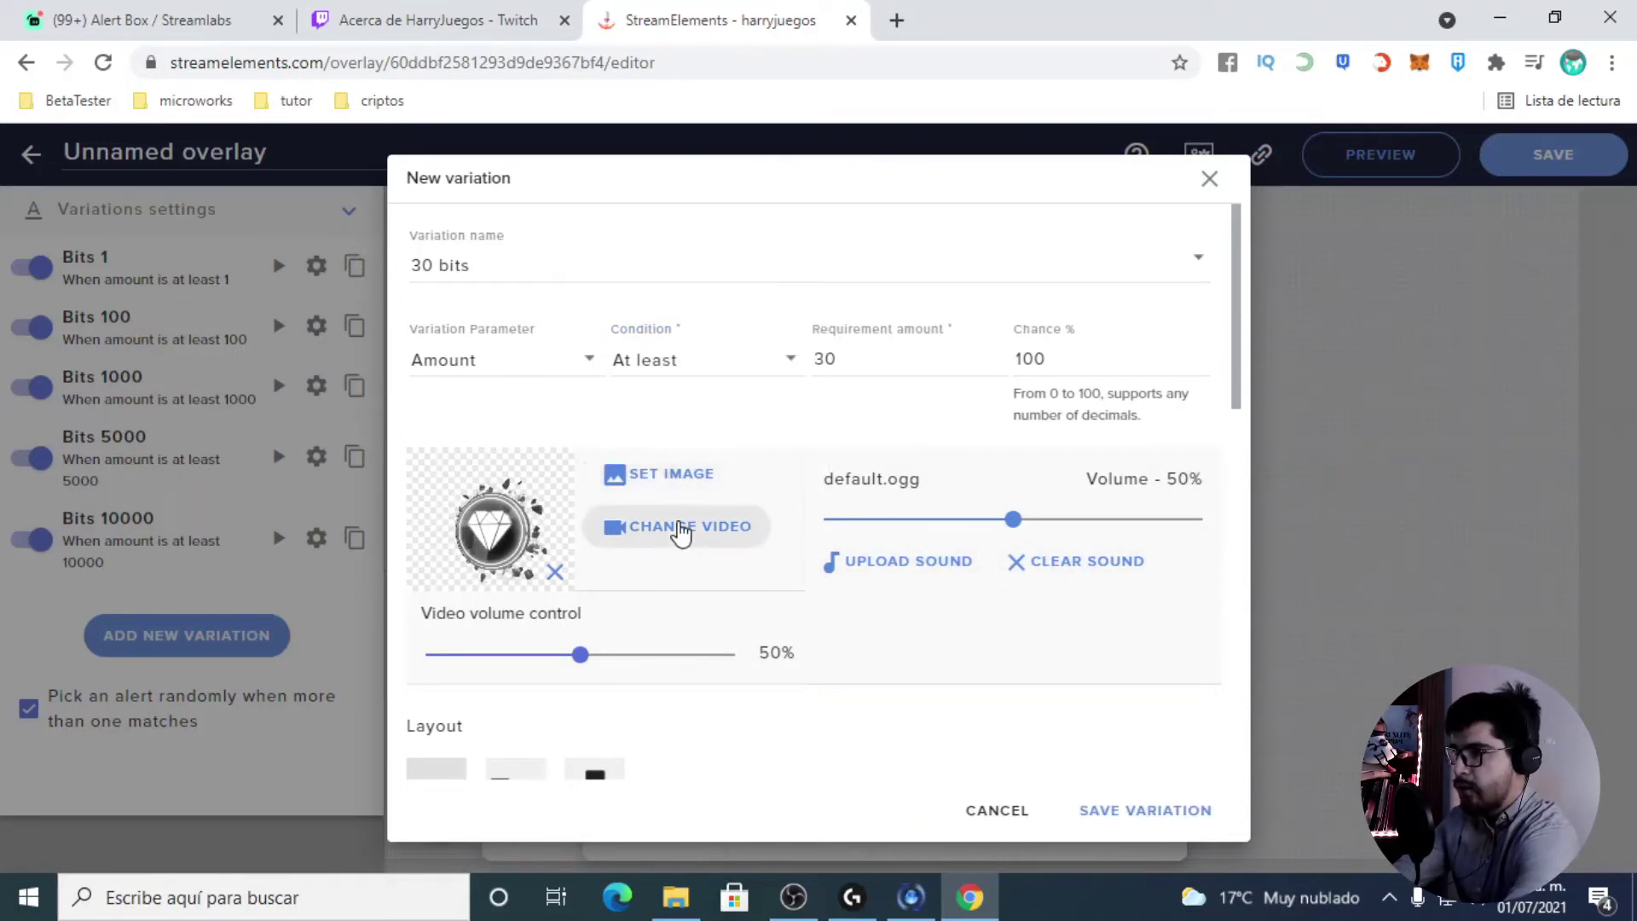
Step: Look through the image library and the file upload option for the variation, then close them without choosing a file
{"action": "left_click_drag", "start_coordinate": [1235, 355], "coordinate": [1235, 393]}
{"action": "left_click", "coordinate": [650, 373]}
{"action": "mouse_move", "coordinate": [655, 317]}
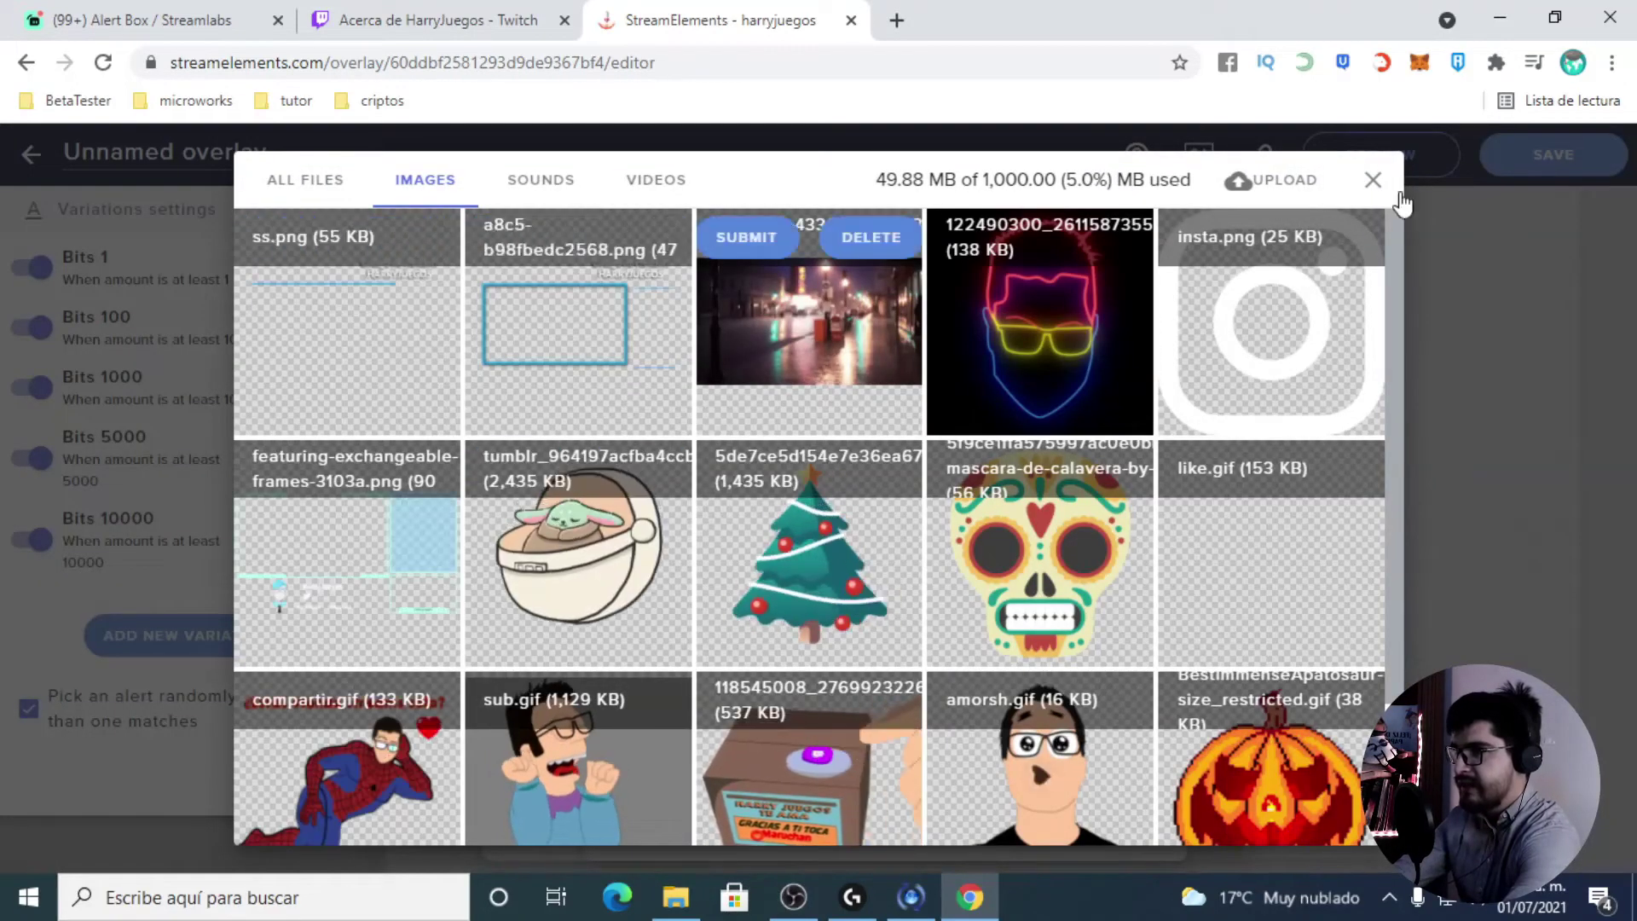
{"action": "left_click", "coordinate": [1271, 184]}
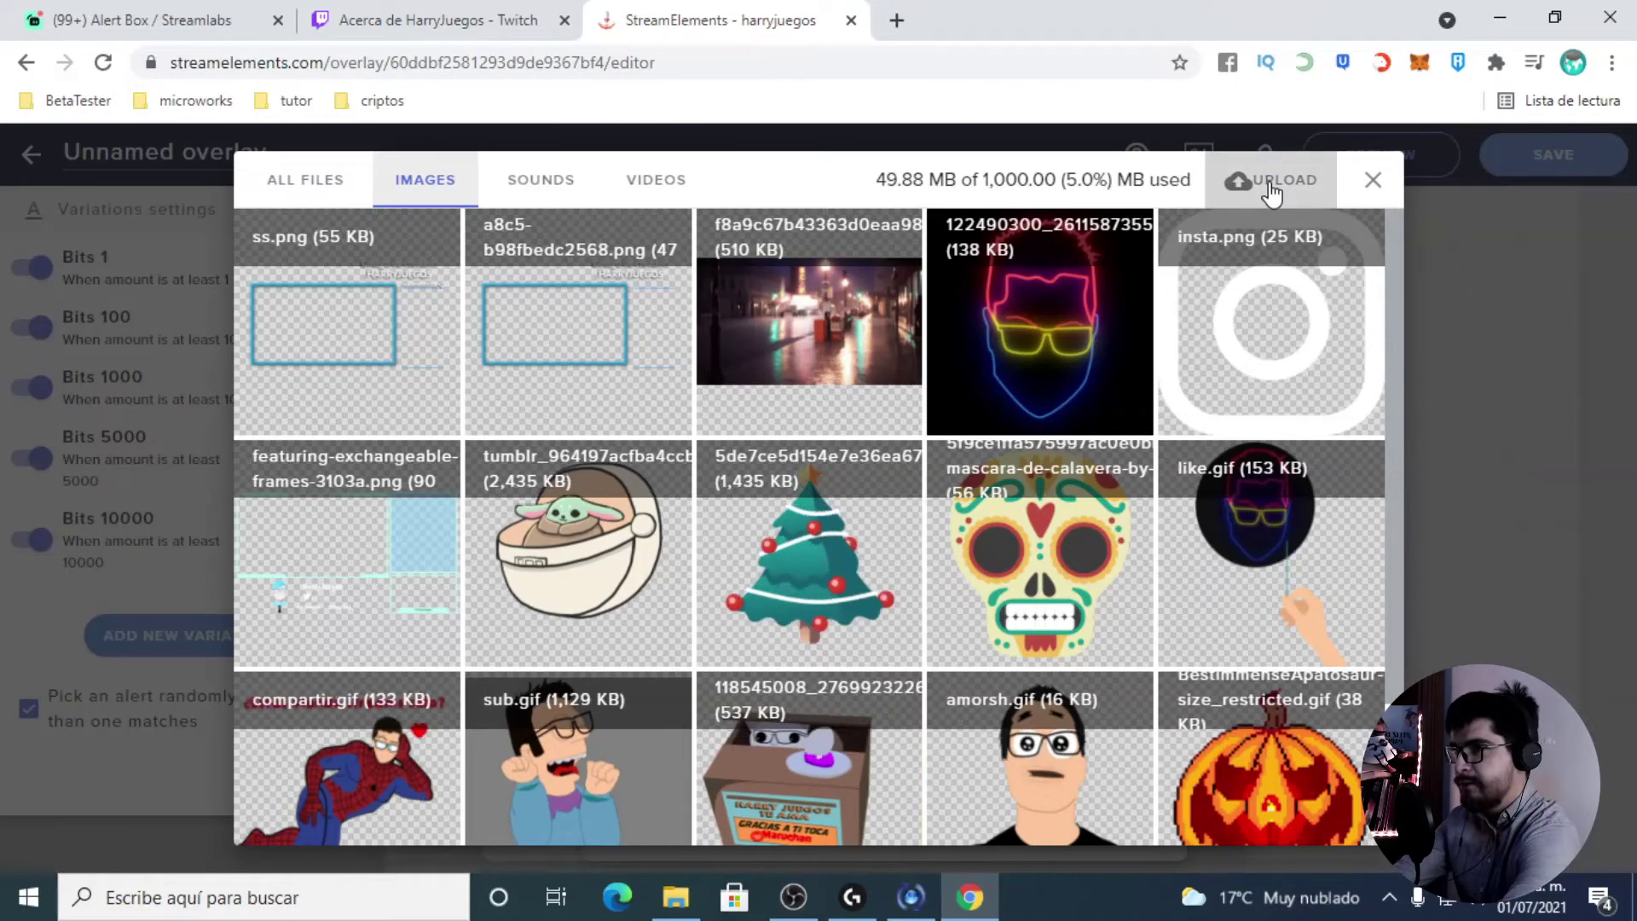
{"action": "left_click", "coordinate": [808, 620]}
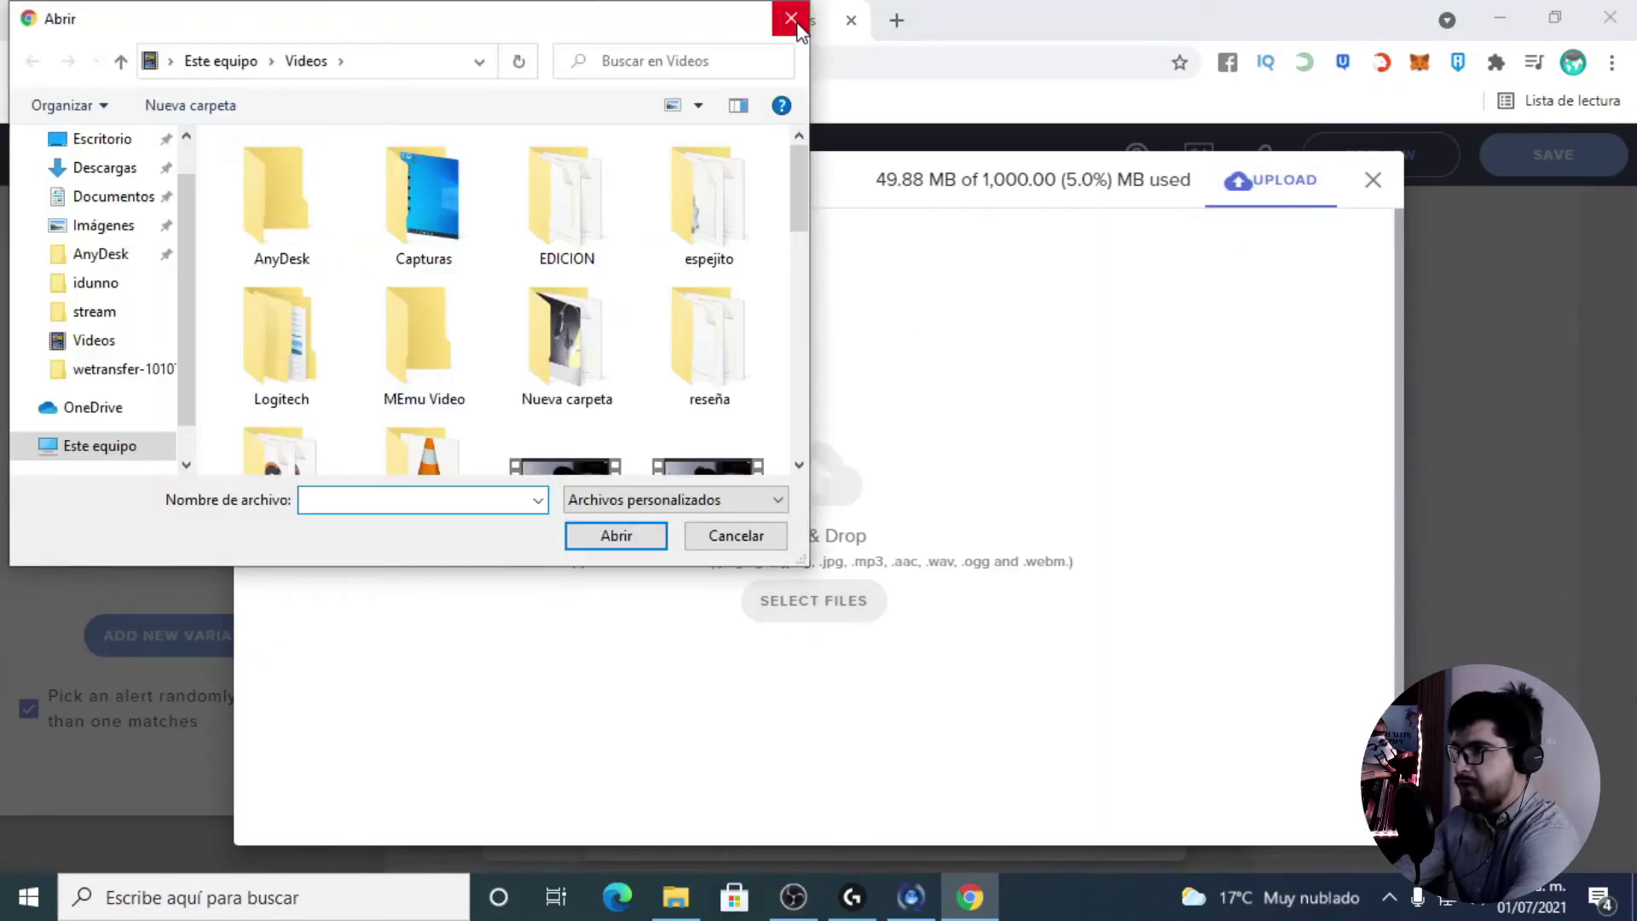
{"action": "left_click", "coordinate": [790, 17]}
{"action": "left_click", "coordinate": [1374, 182]}
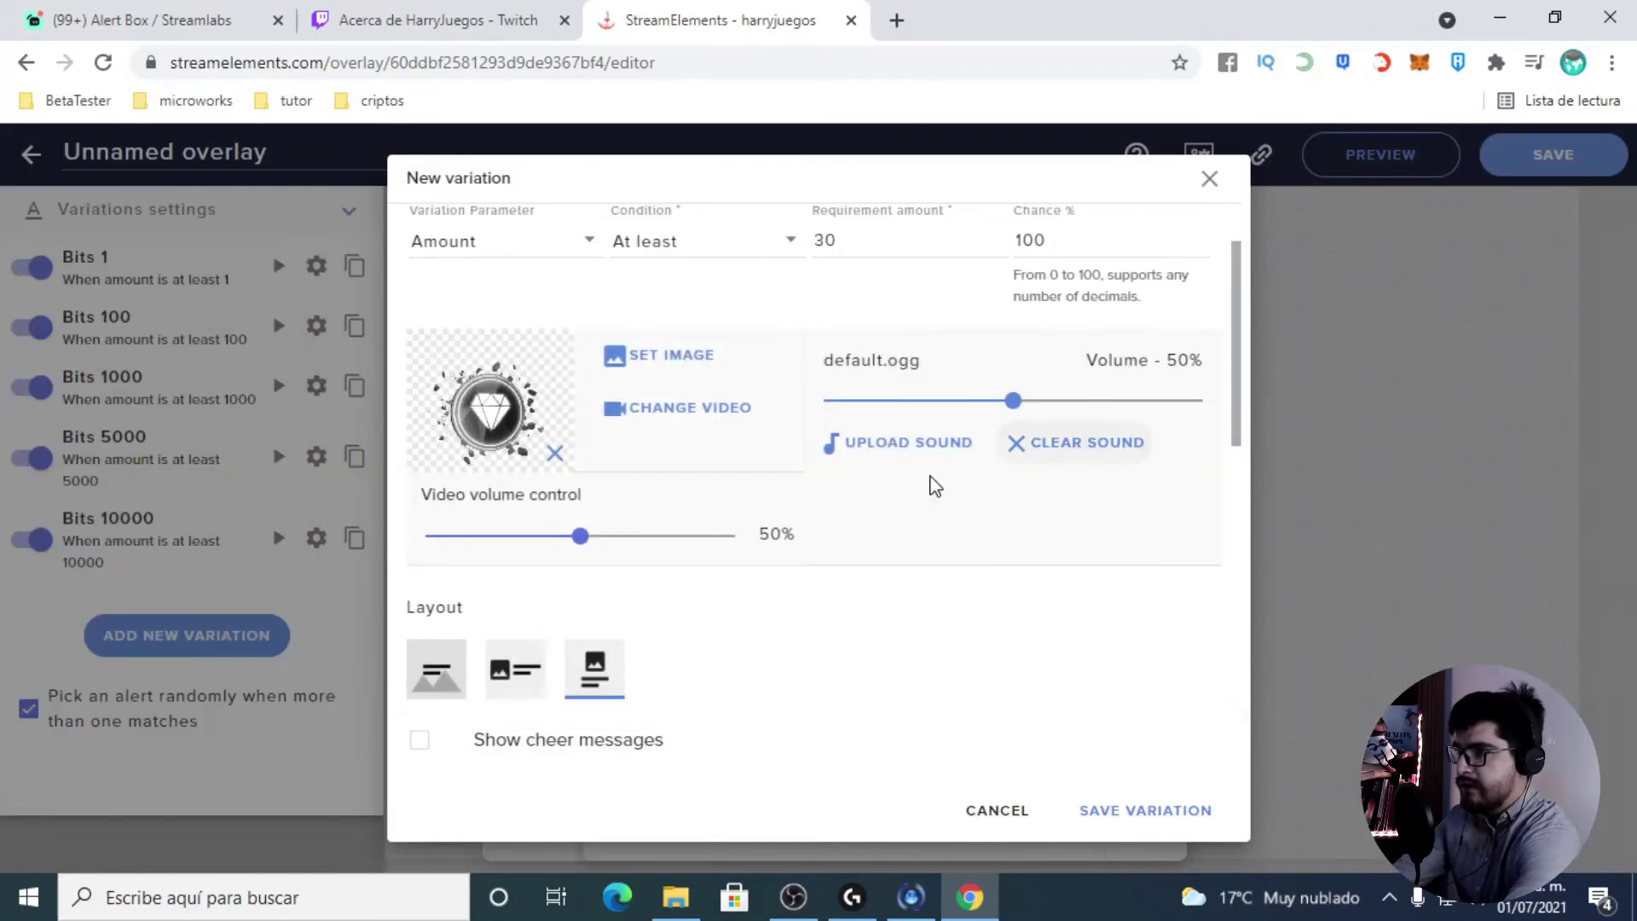
Step: Change the variation's alert message to "{name} coopero x{amount}"
{"action": "scroll", "coordinate": [403, 394], "scroll_direction": "down", "scroll_amount": 5}
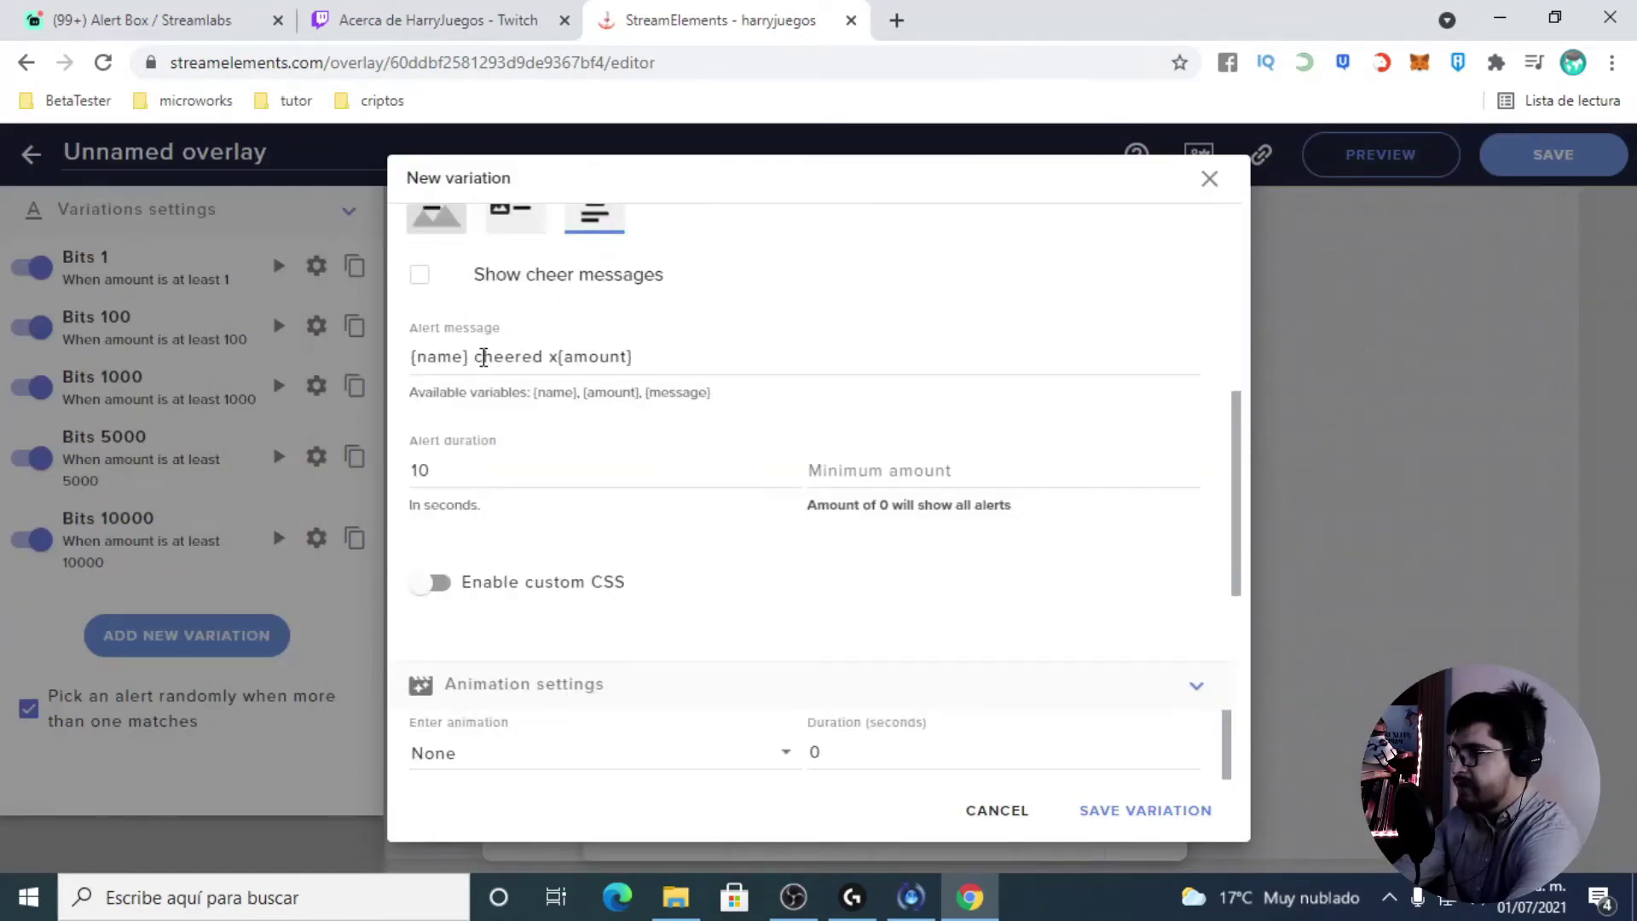
{"action": "left_click_drag", "start_coordinate": [483, 358], "coordinate": [507, 358]}
{"action": "type", "text": "coopero"}
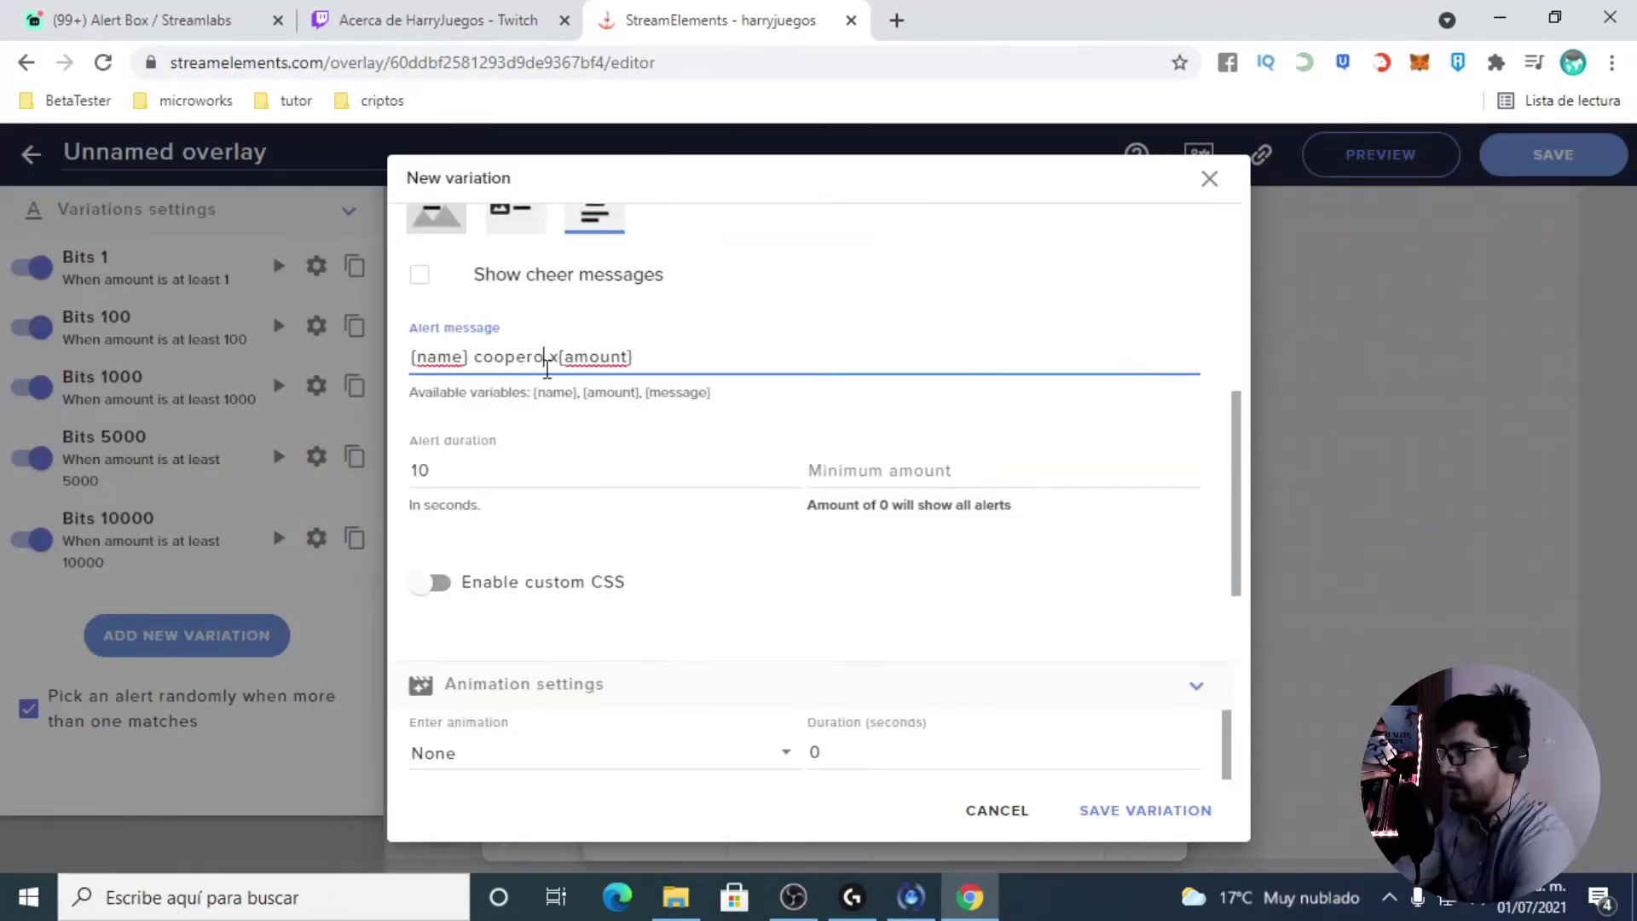
Step: Set the alert's enter animation to Bounce In Down and its exit animation to Bounce Out Down
{"action": "scroll", "coordinate": [738, 453], "scroll_direction": "down", "scroll_amount": 4}
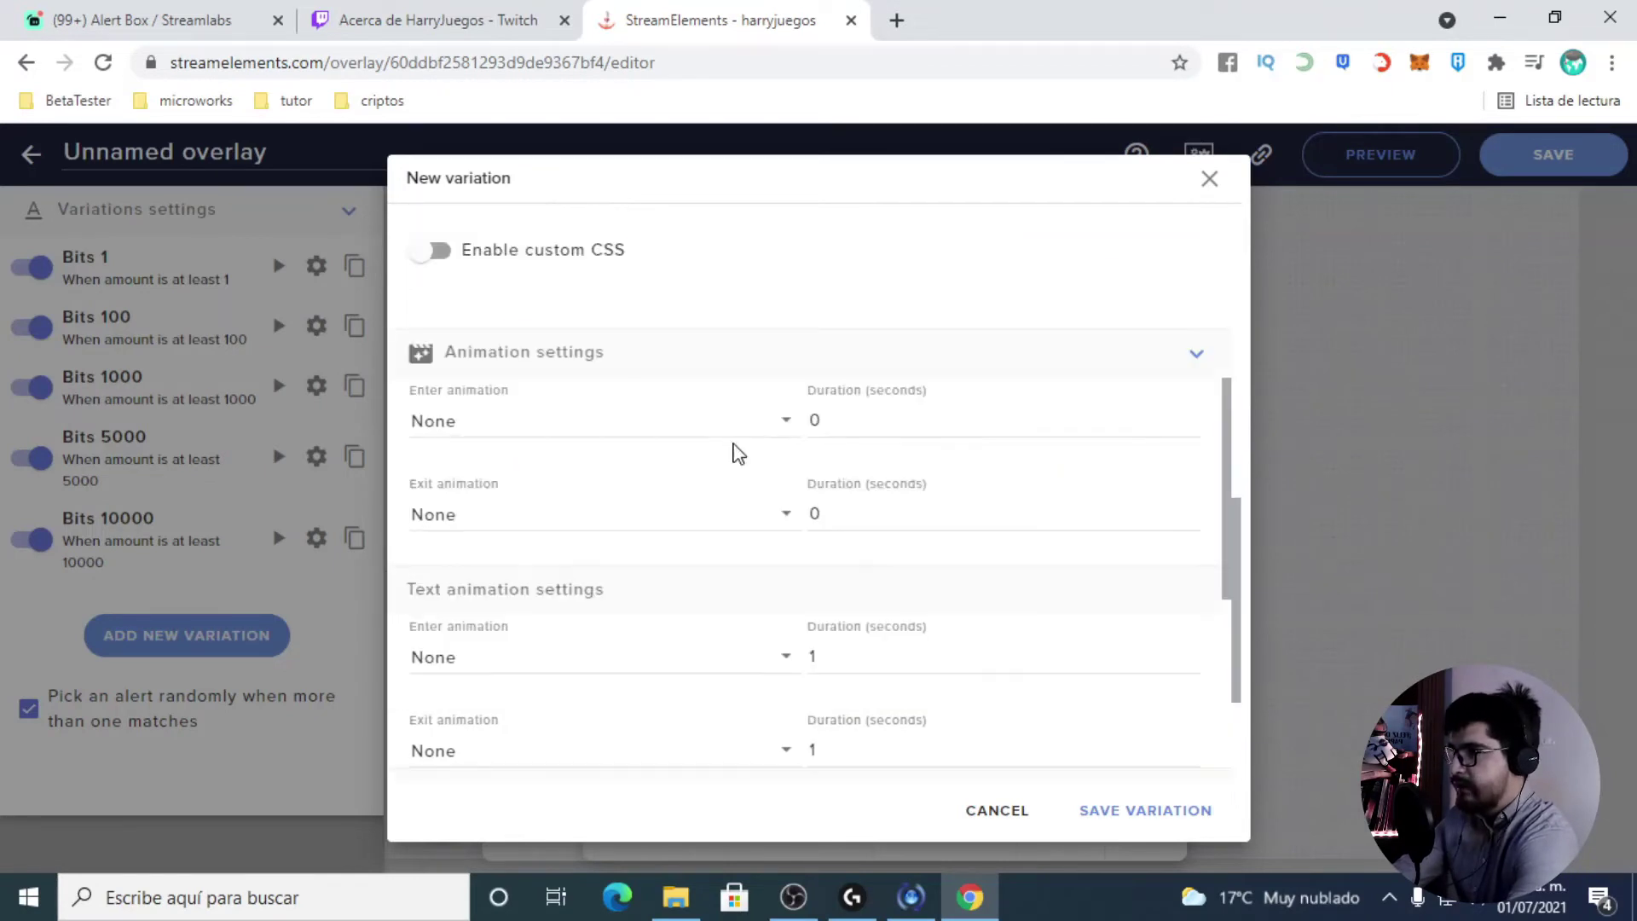
{"action": "left_click", "coordinate": [699, 442]}
{"action": "left_click", "coordinate": [598, 540]}
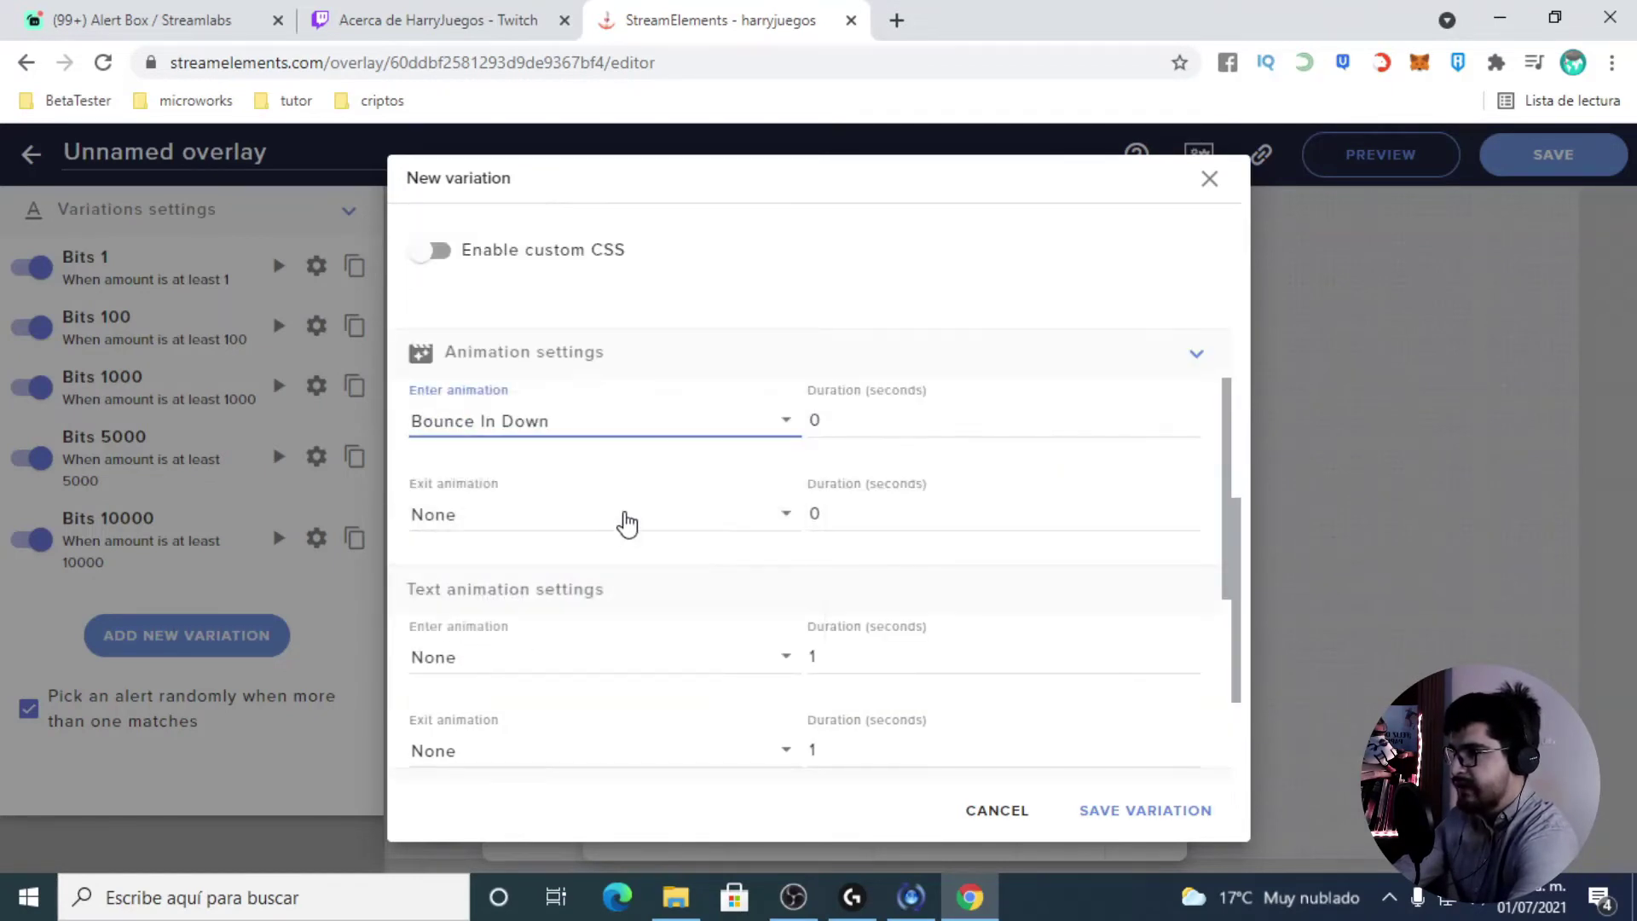
{"action": "left_click", "coordinate": [597, 514]}
{"action": "left_click", "coordinate": [596, 639]}
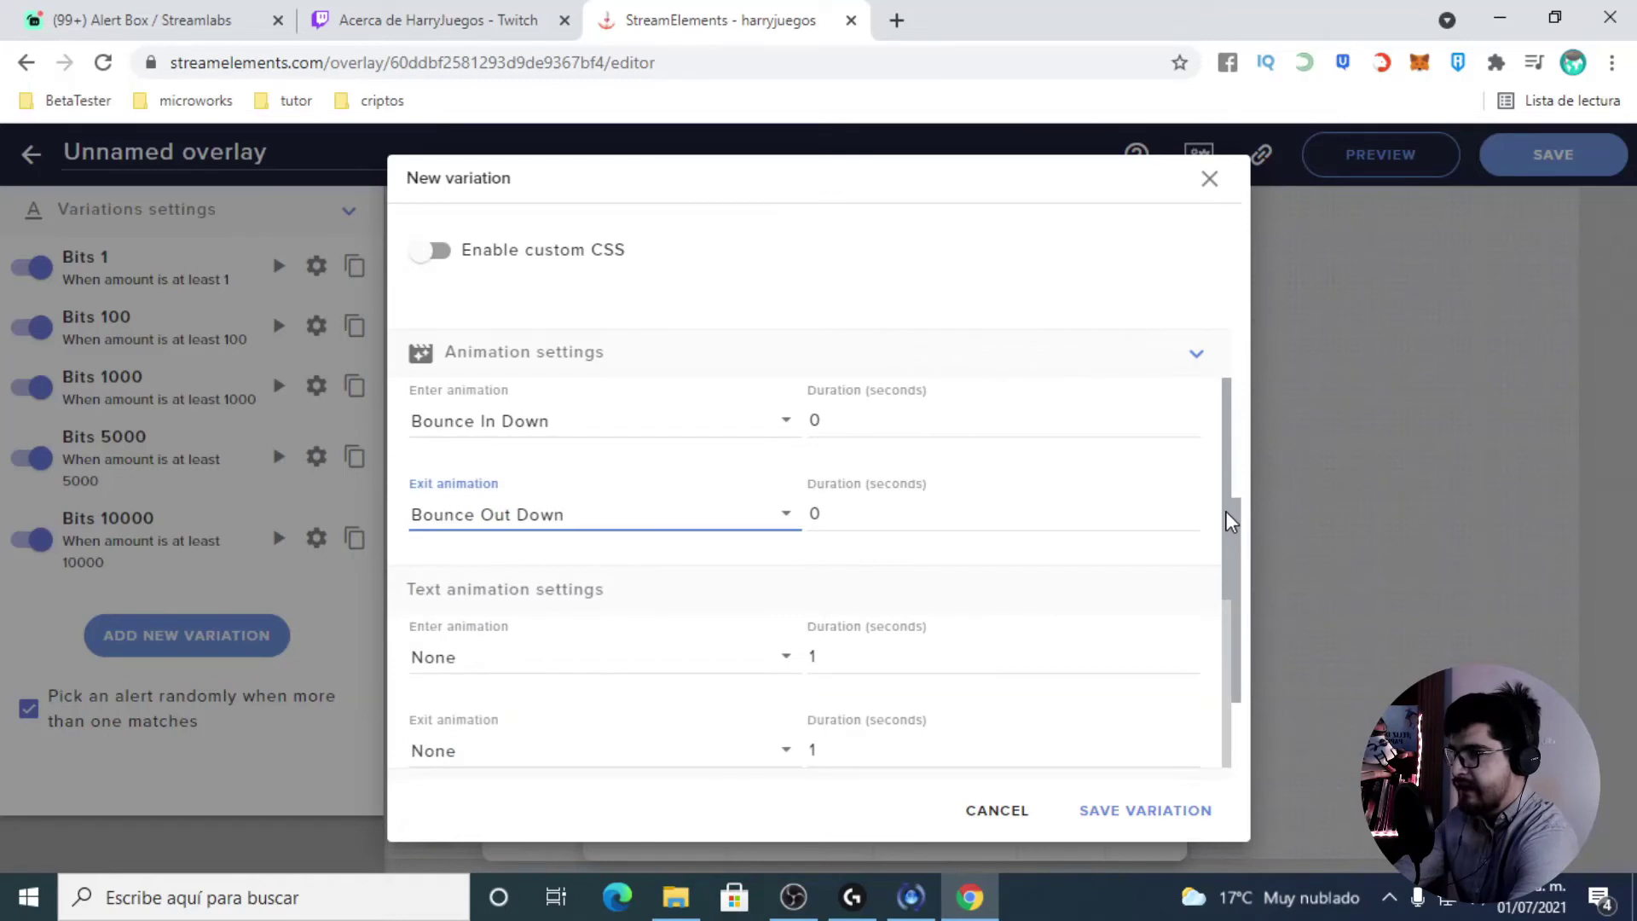
Step: Set the text's enter animation to Bounce In Down and exit animation to Bounce Out, and save the variation
{"action": "left_click_drag", "start_coordinate": [1227, 515], "coordinate": [1227, 592]}
{"action": "left_click", "coordinate": [528, 490]}
{"action": "left_click", "coordinate": [545, 593]}
{"action": "scroll", "coordinate": [563, 588], "scroll_direction": "down", "scroll_amount": 2}
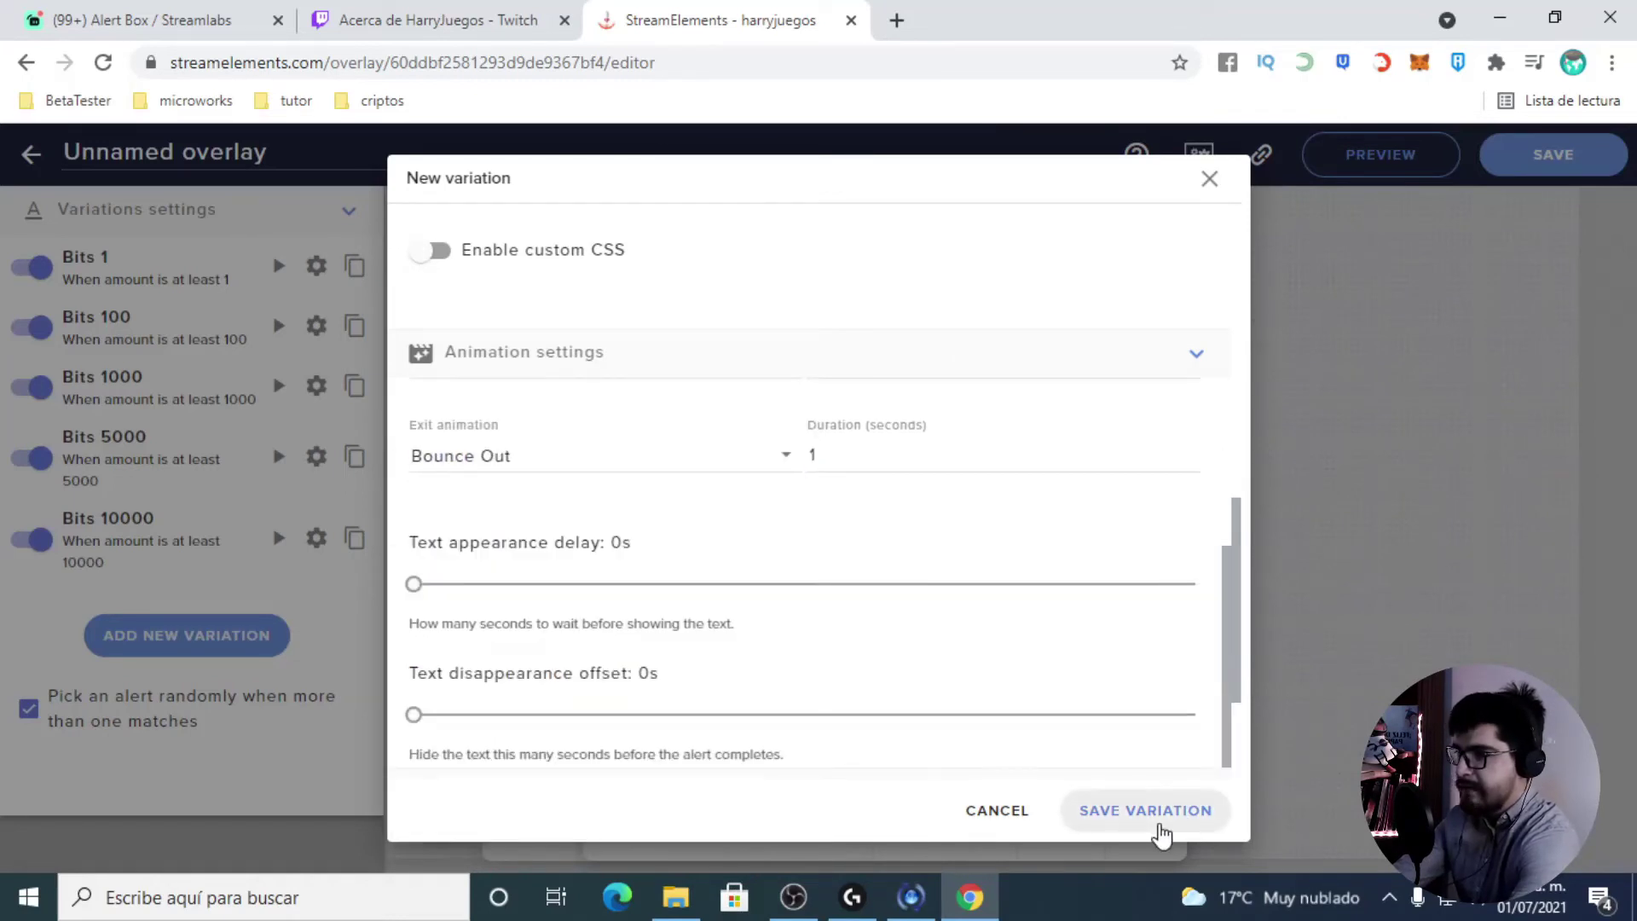
{"action": "left_click", "coordinate": [1156, 814]}
Step: Edit the 30 bits variation's text color to green, rgb(34, 121, 56), and save the variation
{"action": "scroll", "coordinate": [1228, 597], "scroll_direction": "down", "scroll_amount": 10}
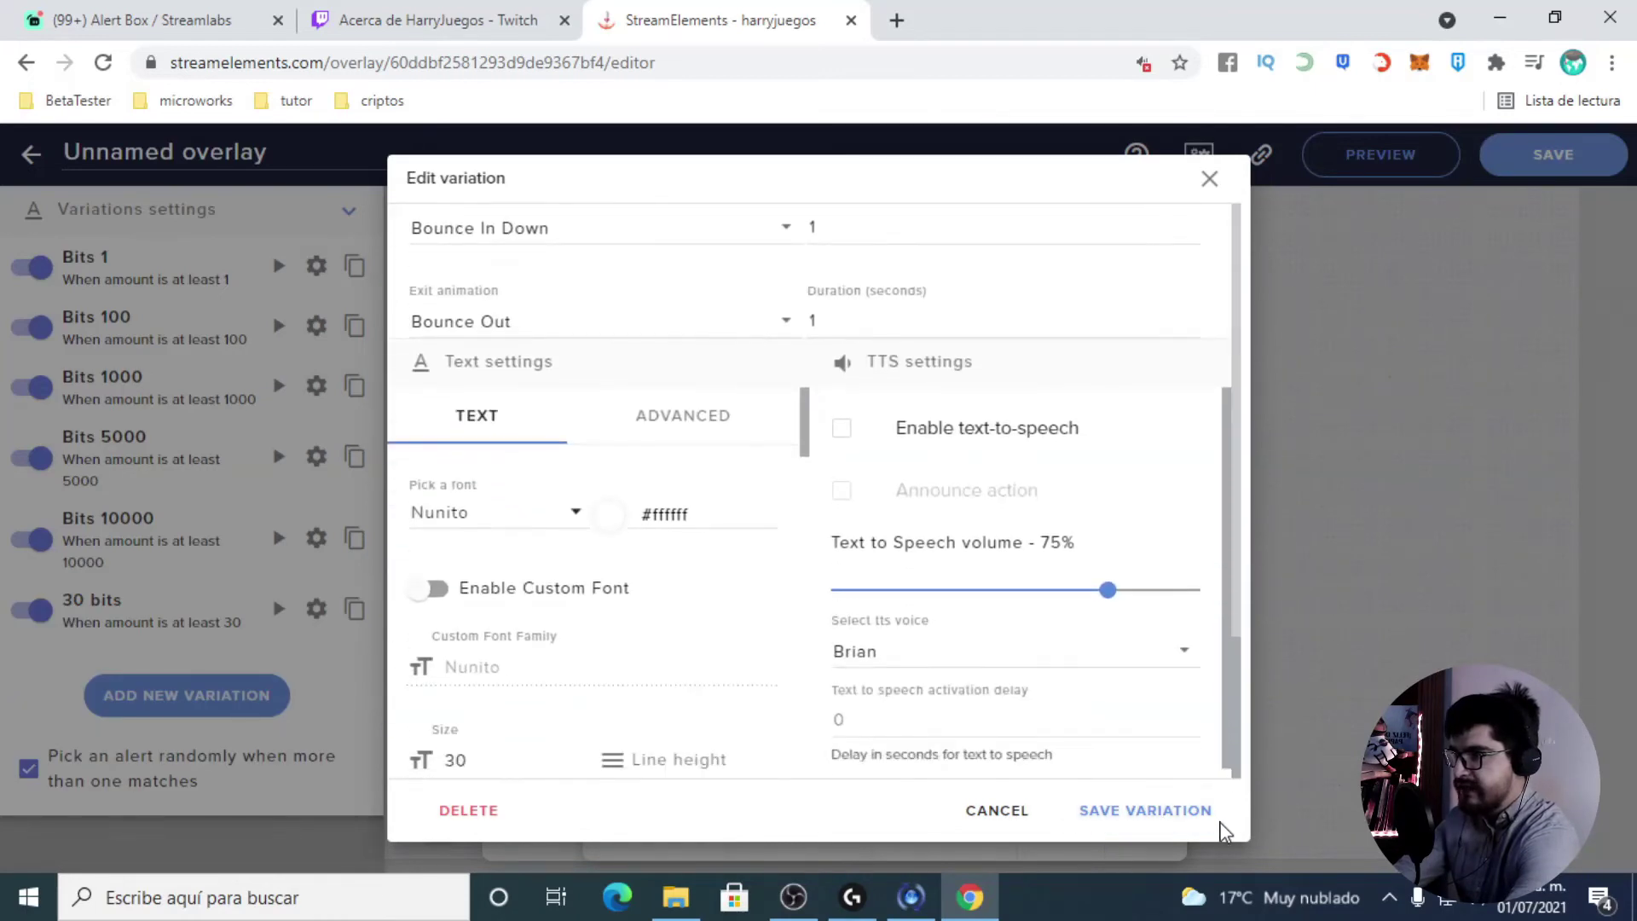
{"action": "left_click", "coordinate": [748, 529]}
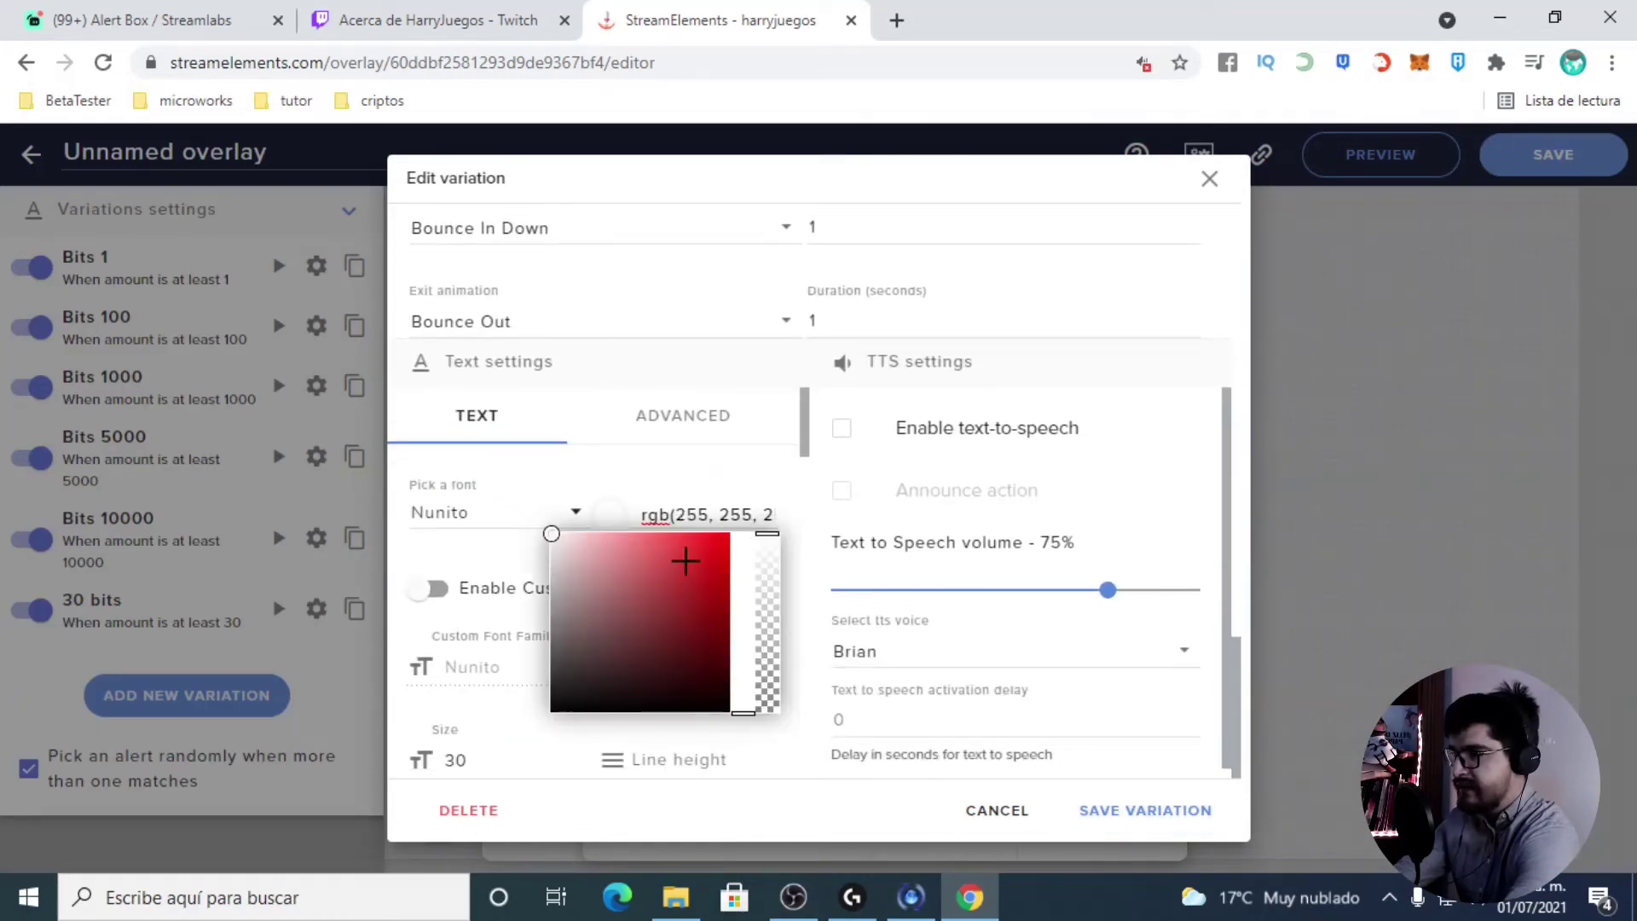
{"action": "left_click", "coordinate": [680, 626]}
{"action": "left_click_drag", "start_coordinate": [740, 645], "coordinate": [739, 603]}
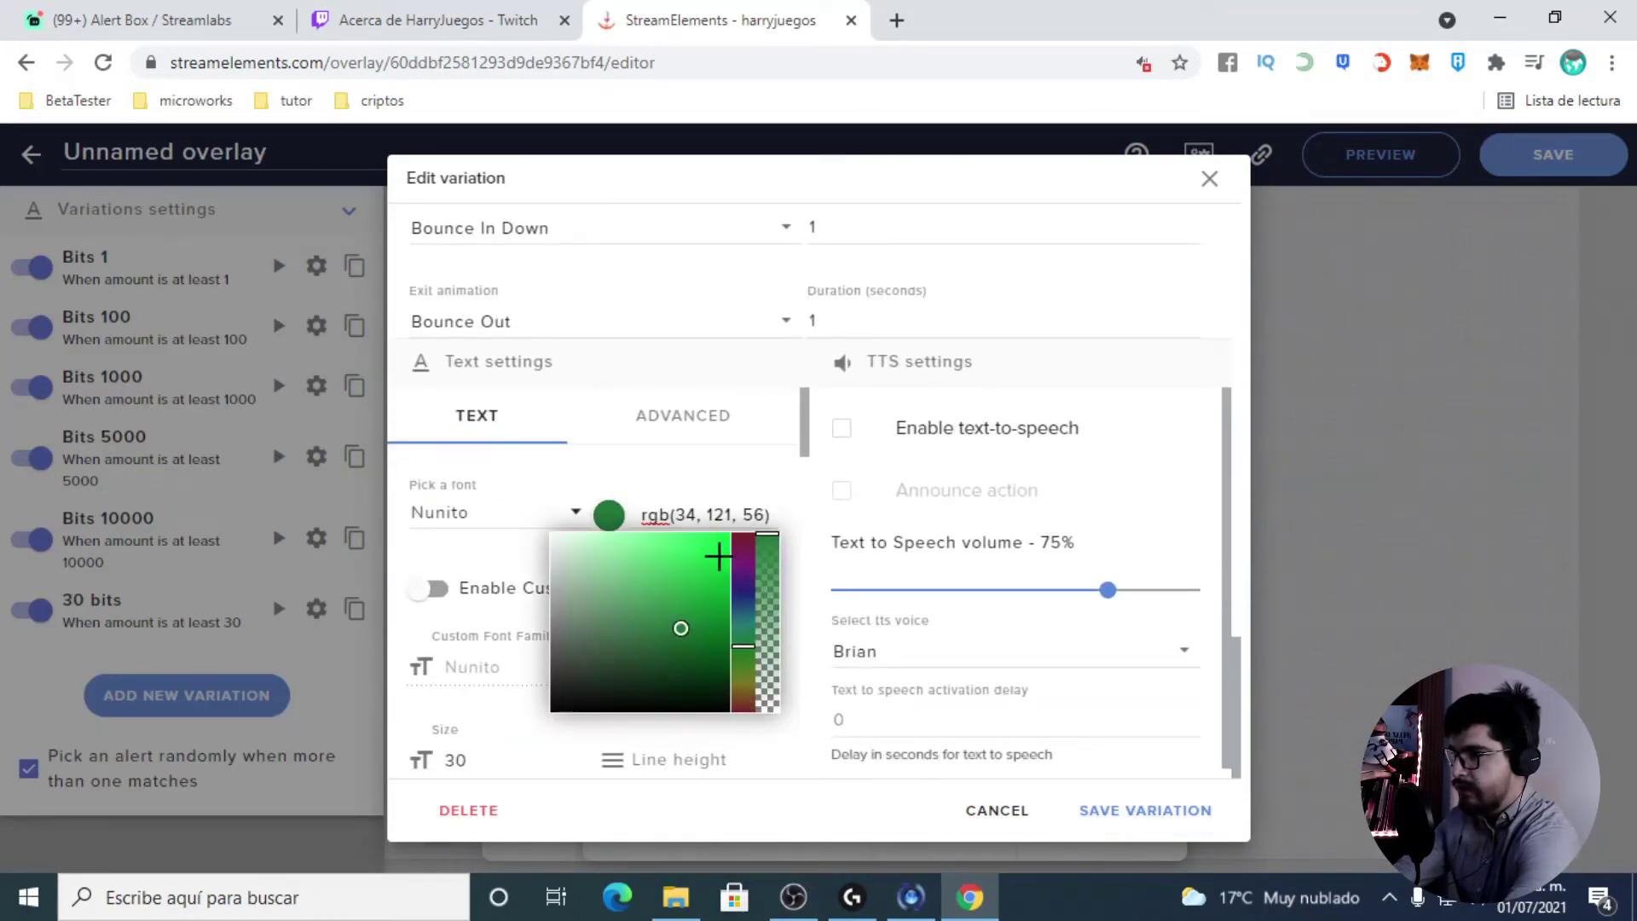
{"action": "left_click", "coordinate": [1154, 811]}
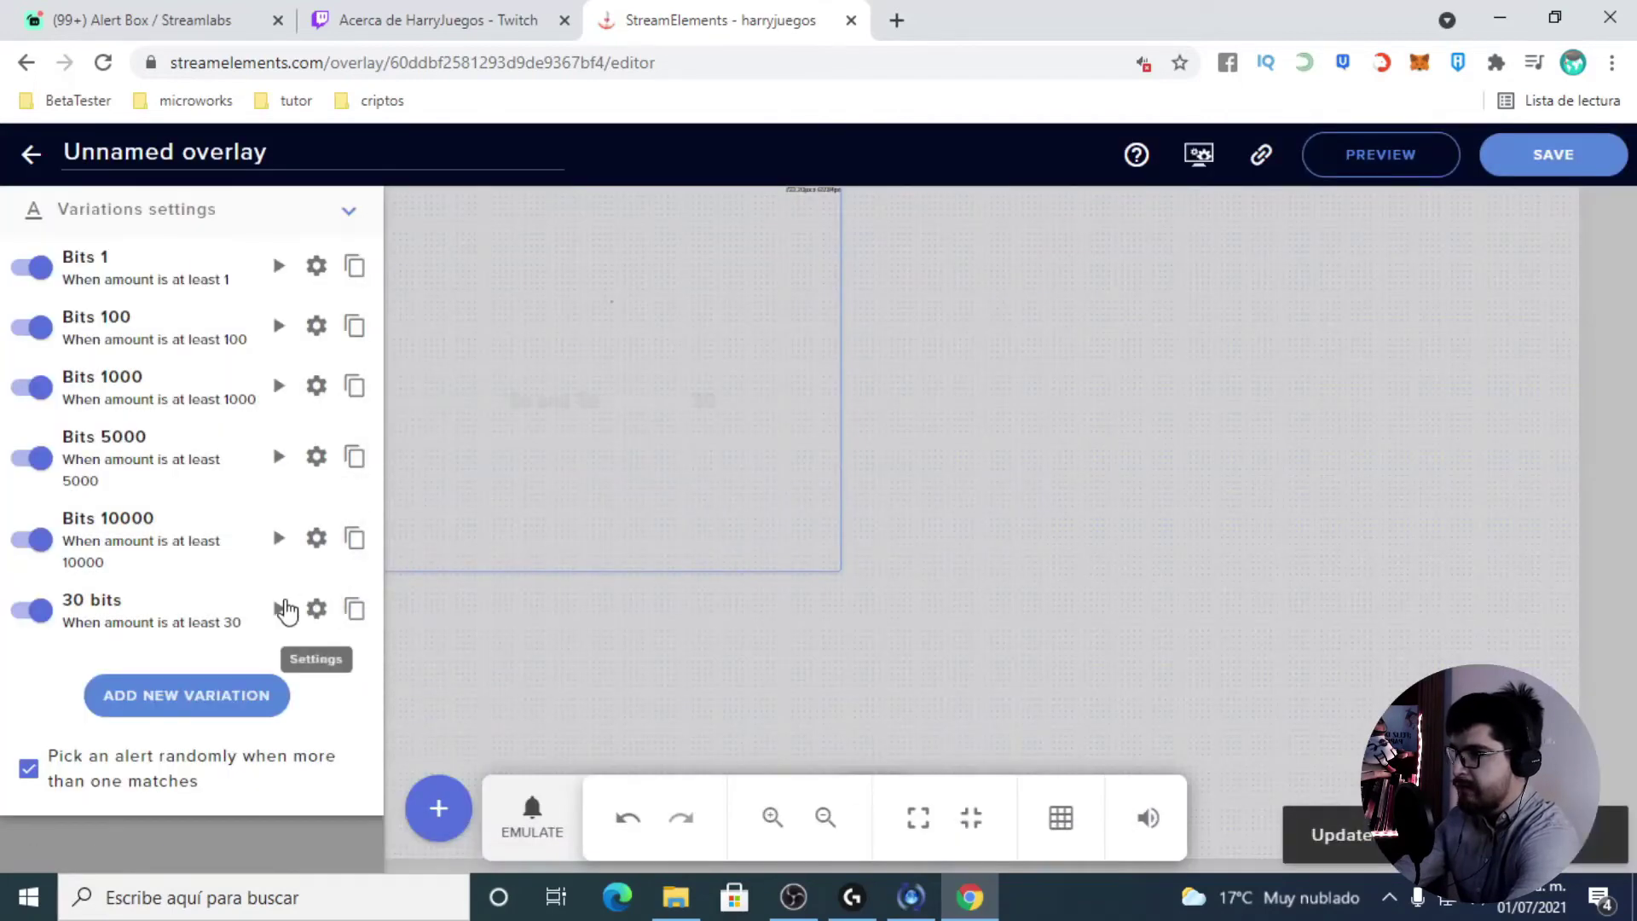
Step: Play a test of the 30 bits alert and save the overlay
{"action": "left_click", "coordinate": [284, 609]}
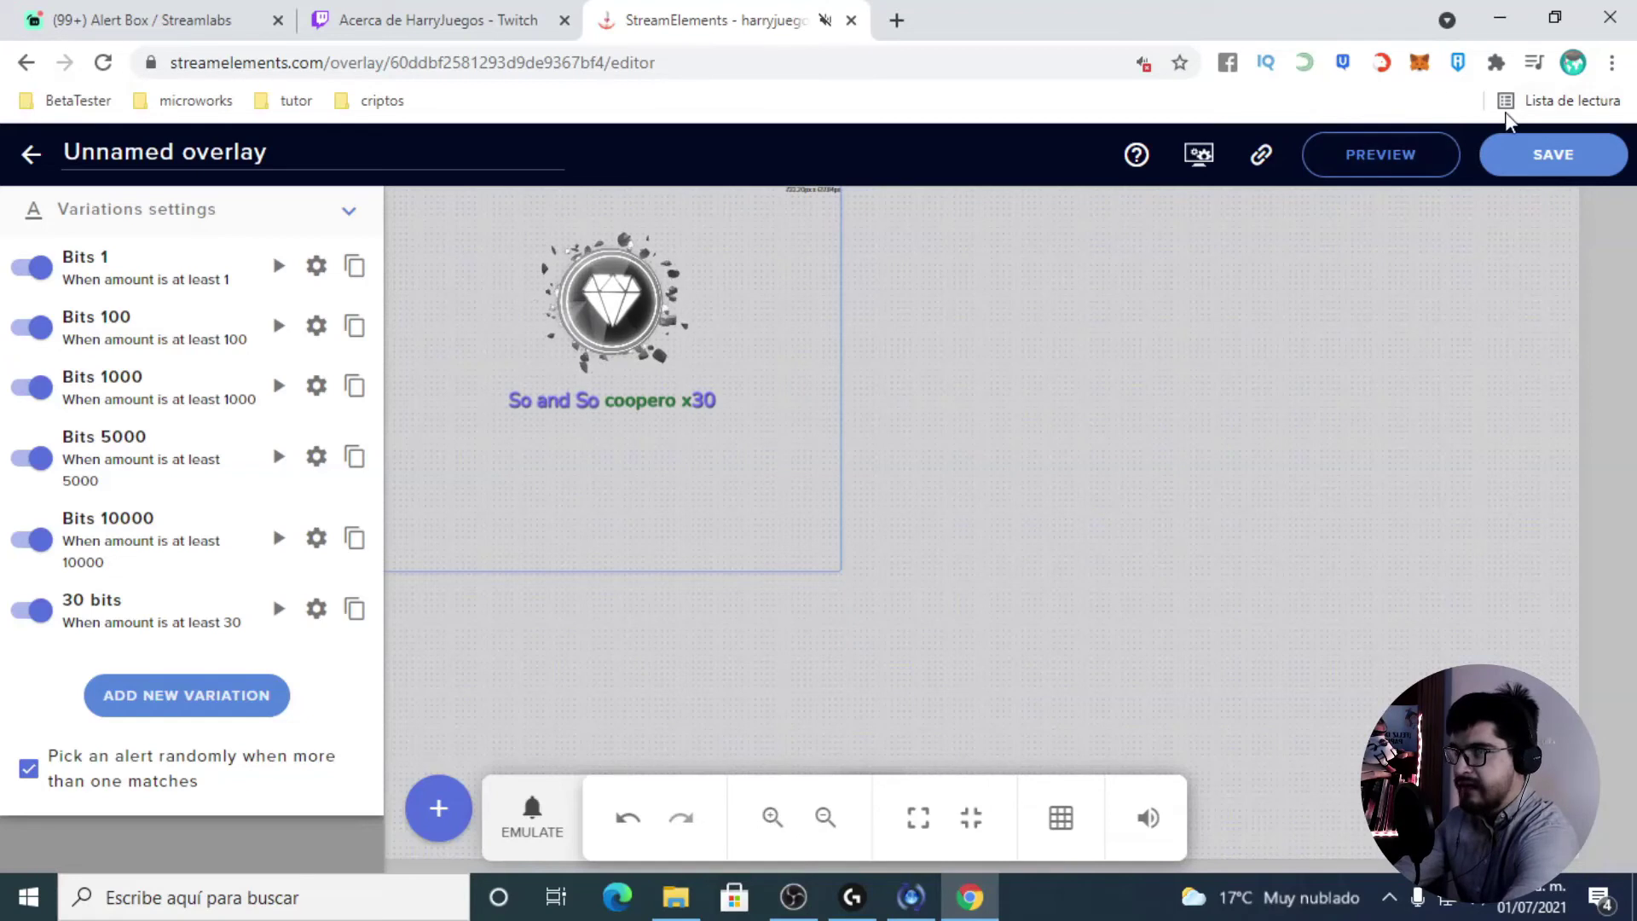
{"action": "left_click", "coordinate": [1530, 166]}
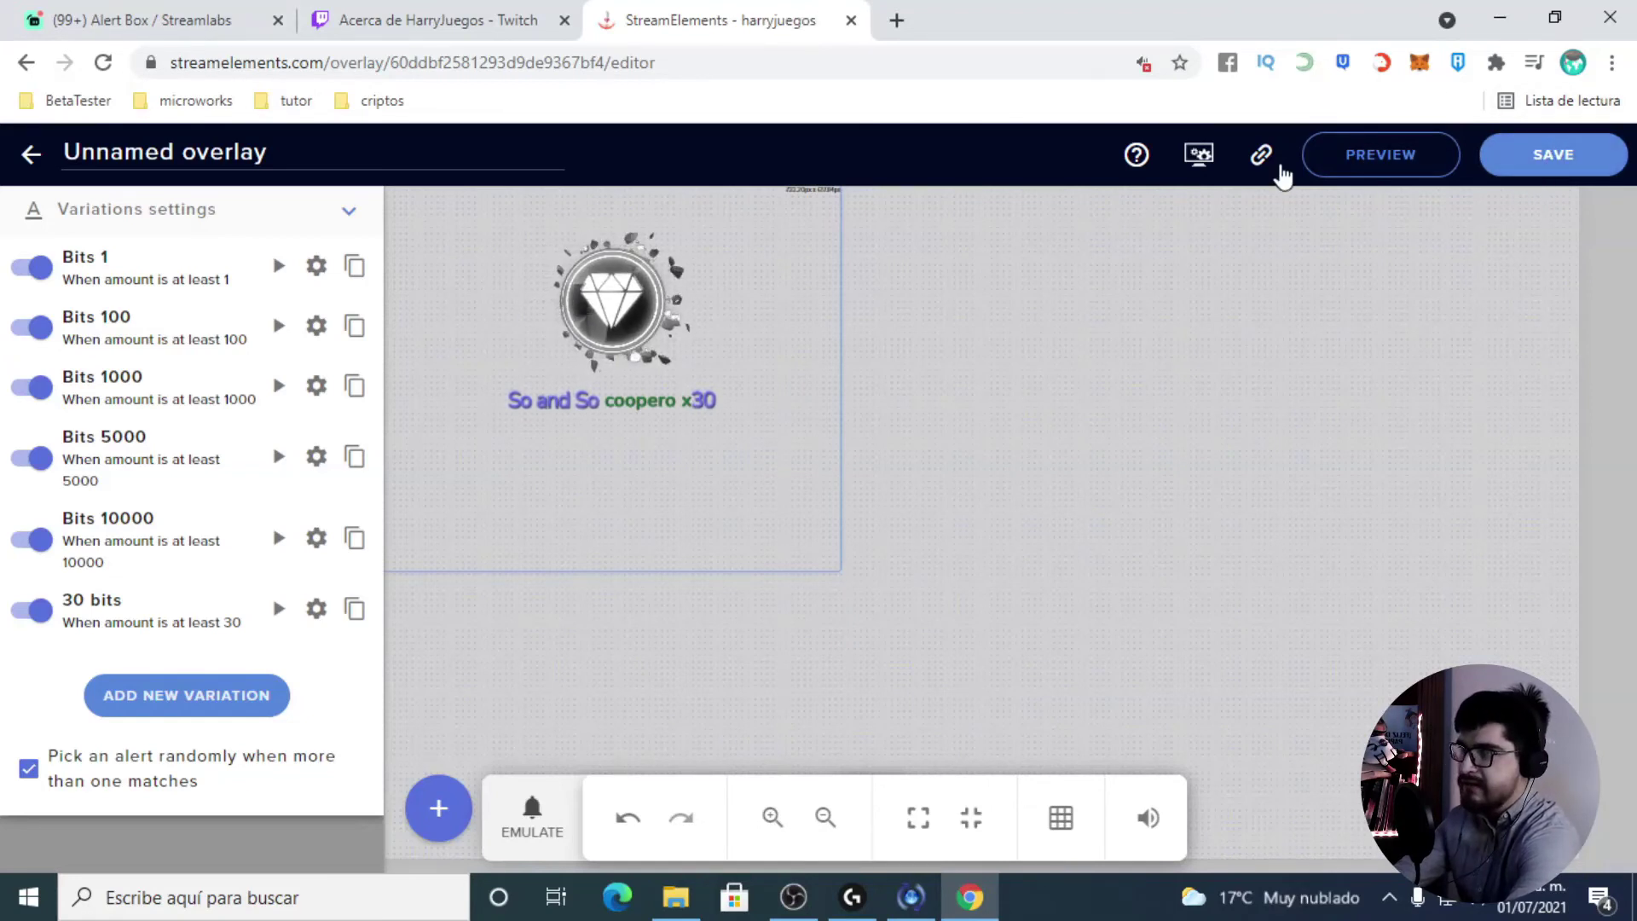